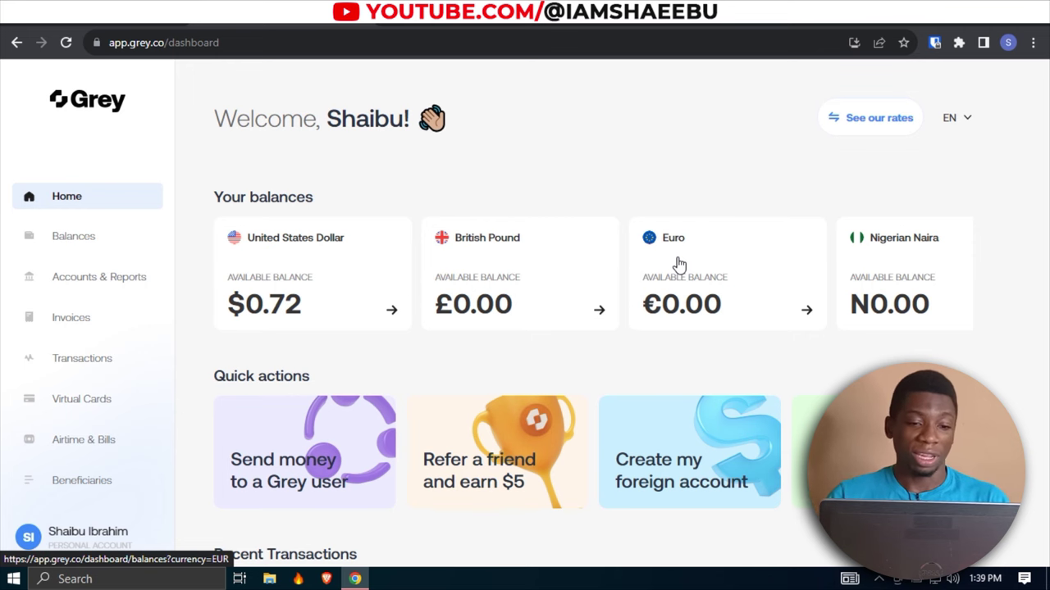
# Step: Open the United States Dollar balance and review its bank account details, including account type and bank name
pyautogui.click(302, 246)
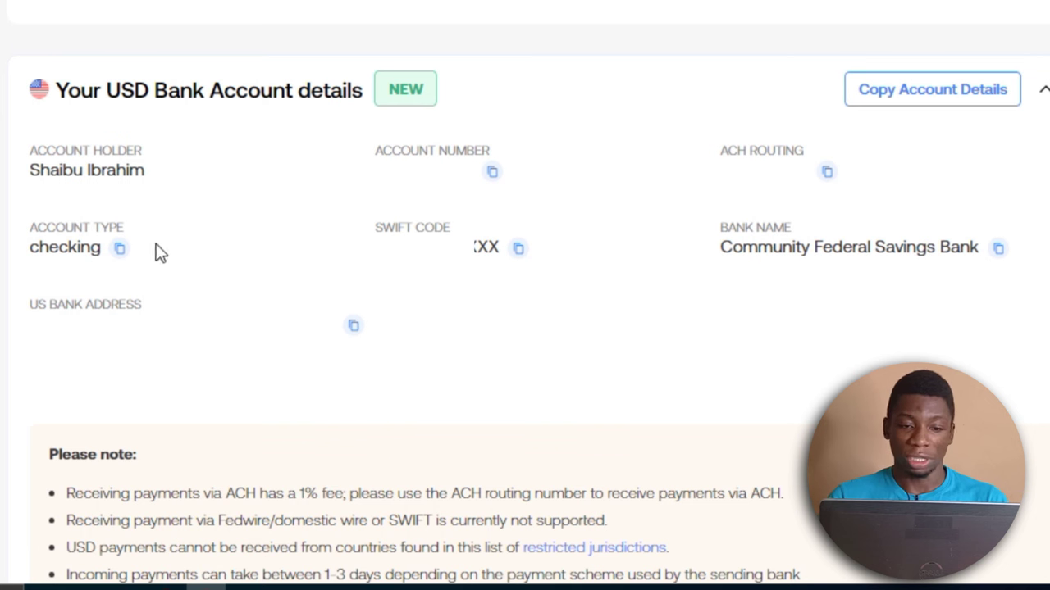
pyautogui.moveTo(37, 246); pyautogui.dragTo(79, 246)
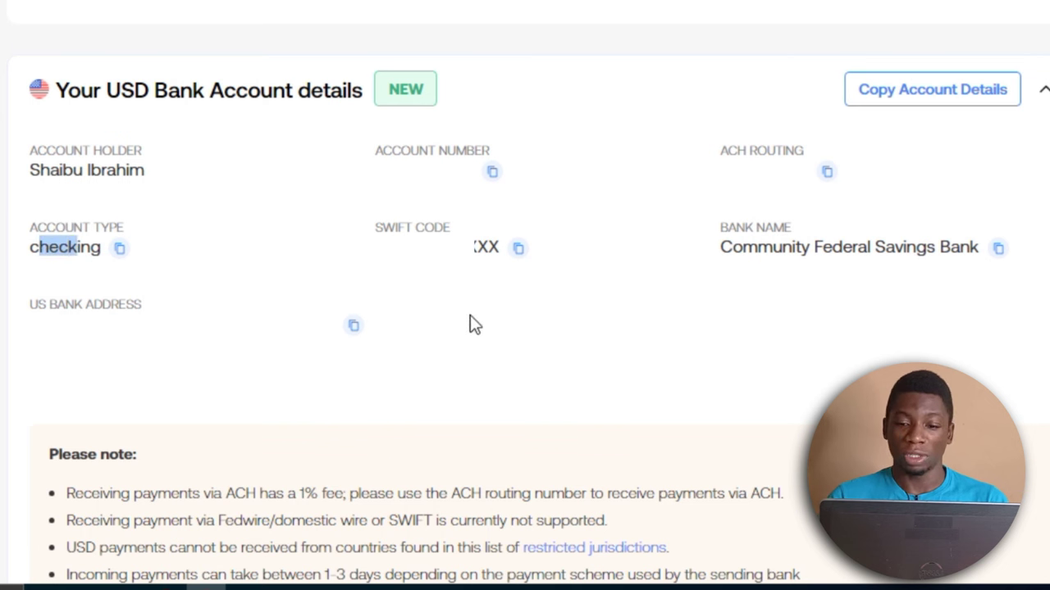
pyautogui.moveTo(706, 248); pyautogui.dragTo(935, 270)
pyautogui.click(987, 319)
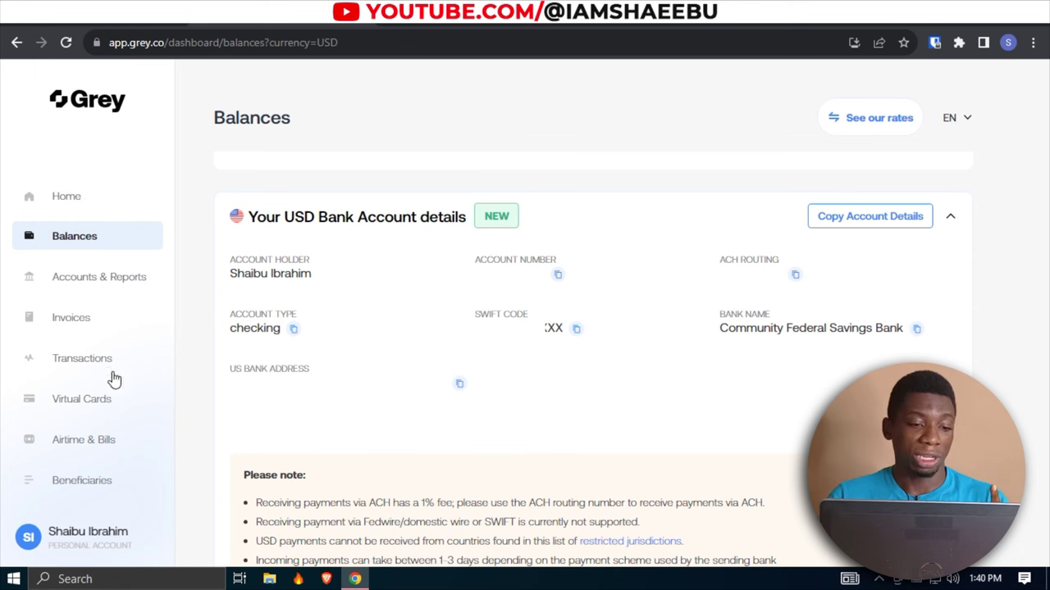
# Step: Open the virtual cards page and review the prepaid debit card offer
pyautogui.click(82, 399)
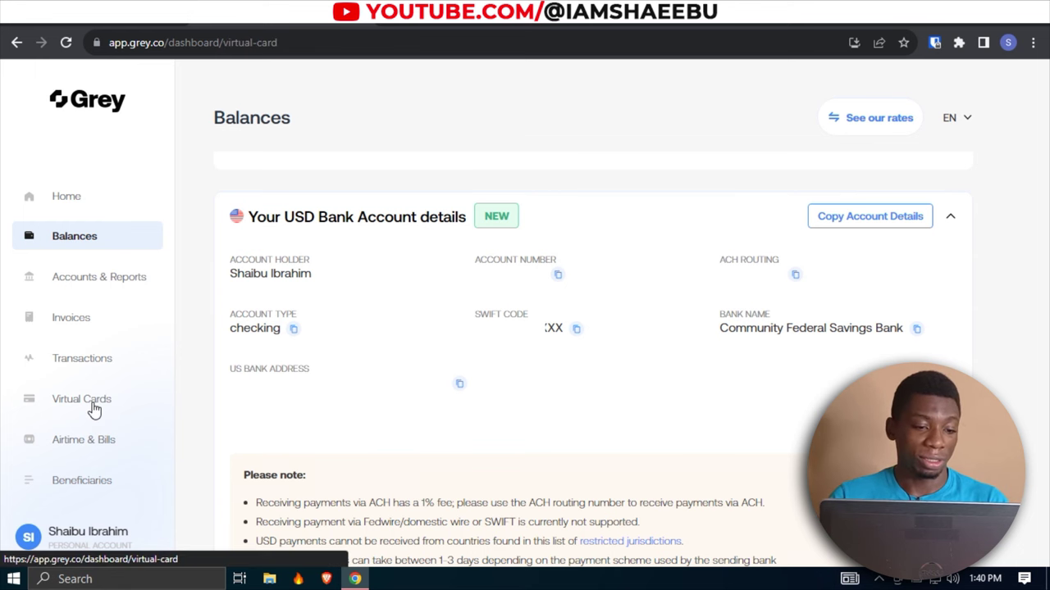
pyautogui.scroll(-1, 539, 365)
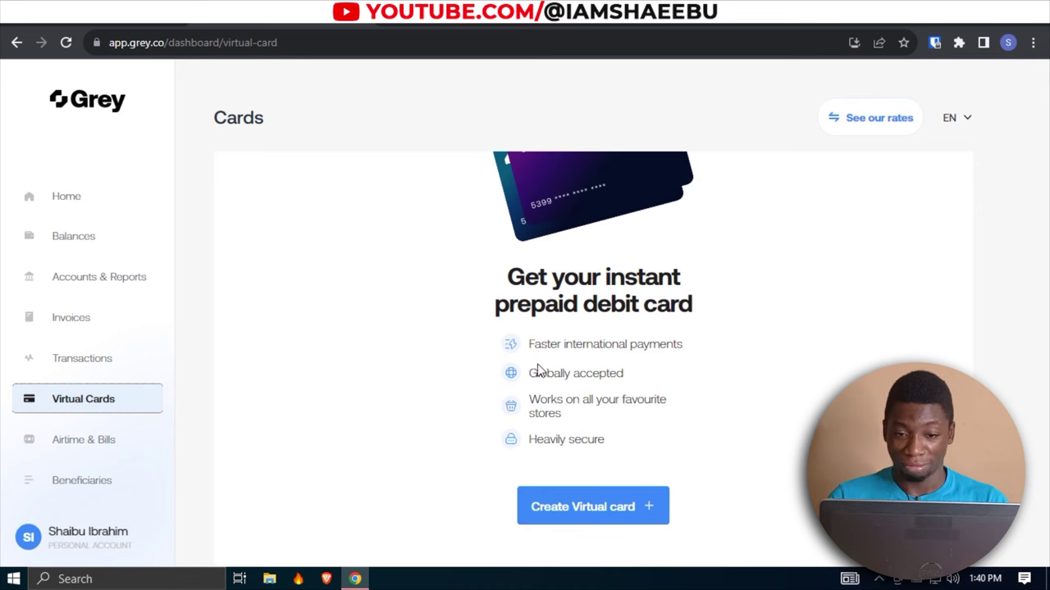
pyautogui.scroll(1, 539, 365)
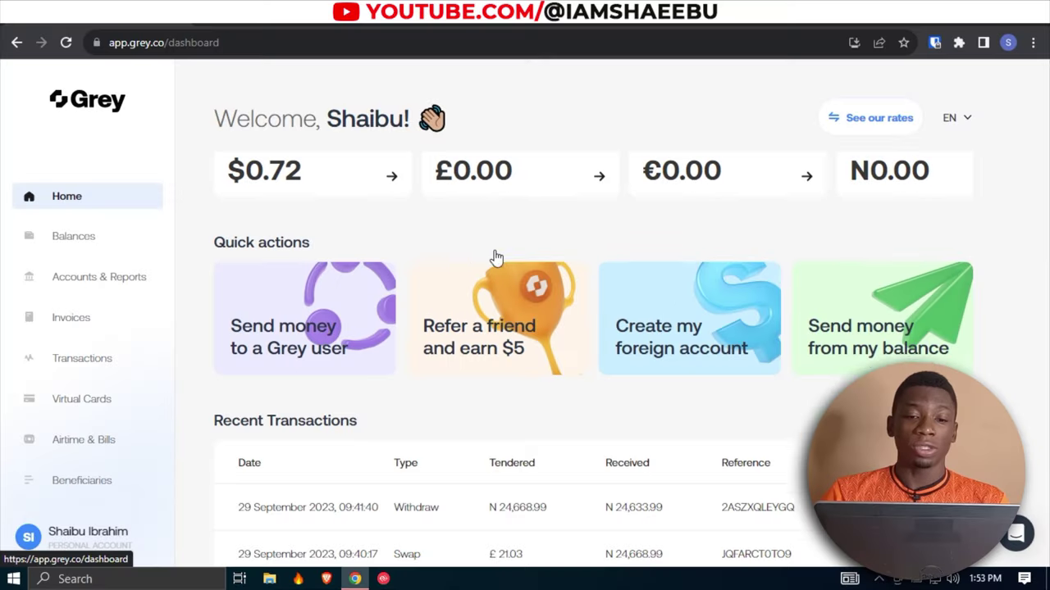
# Step: Open the British Pound balance and start sending GBP to a new recipient
pyautogui.scroll(2, 496, 258)
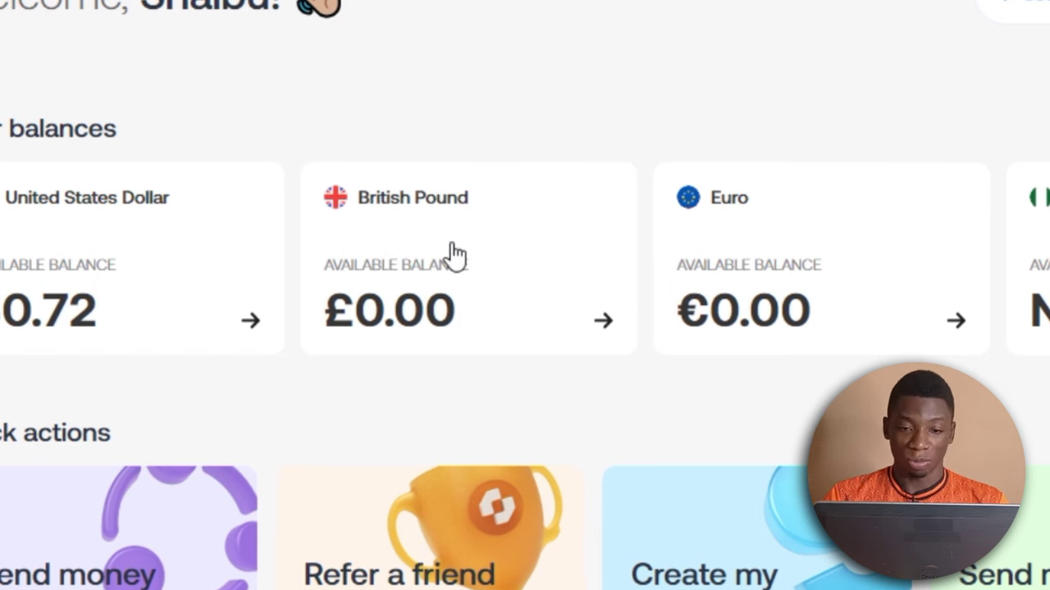
pyautogui.click(415, 208)
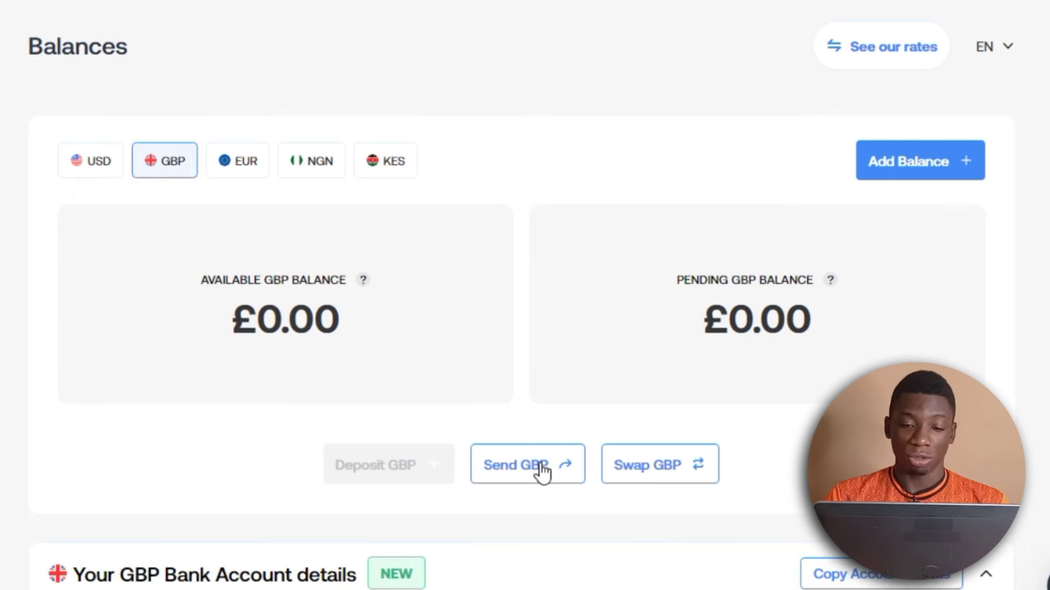
pyautogui.click(541, 471)
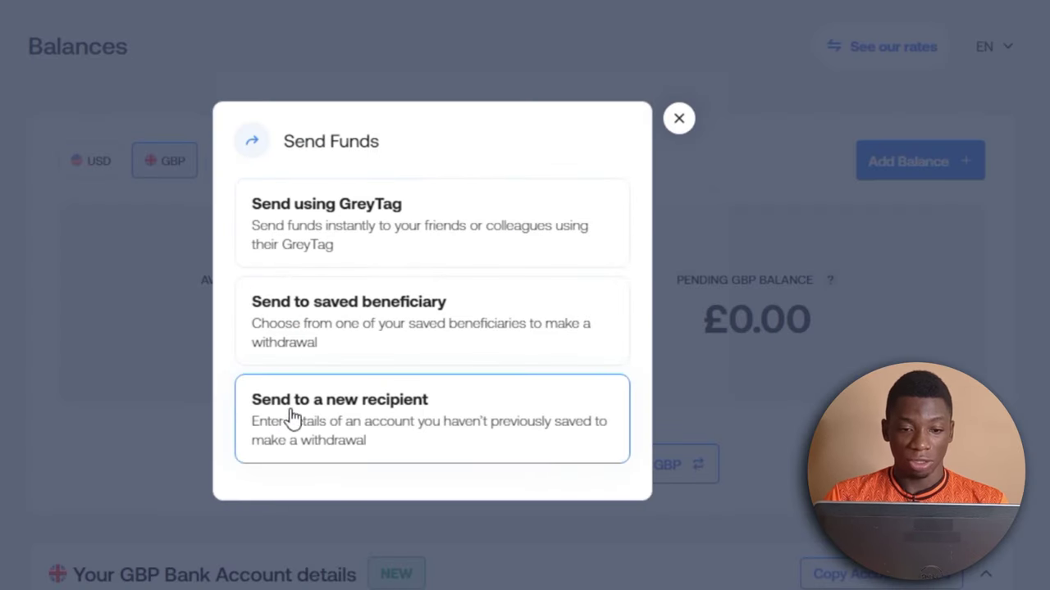
pyautogui.click(416, 420)
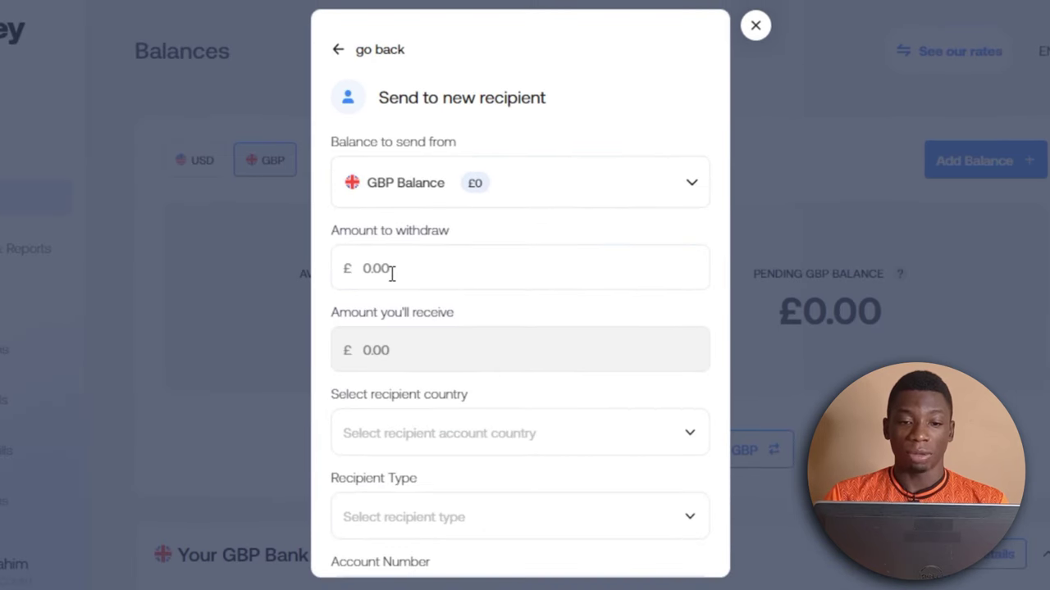
# Step: Set the amount to withdraw from the GBP balance to 20
pyautogui.click(393, 271)
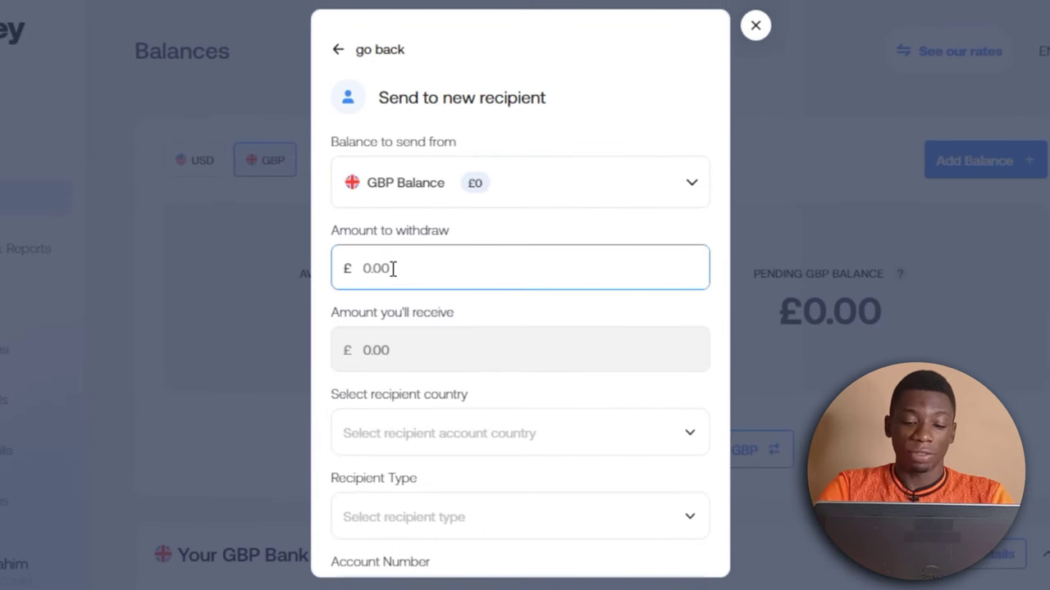
pyautogui.write('10')
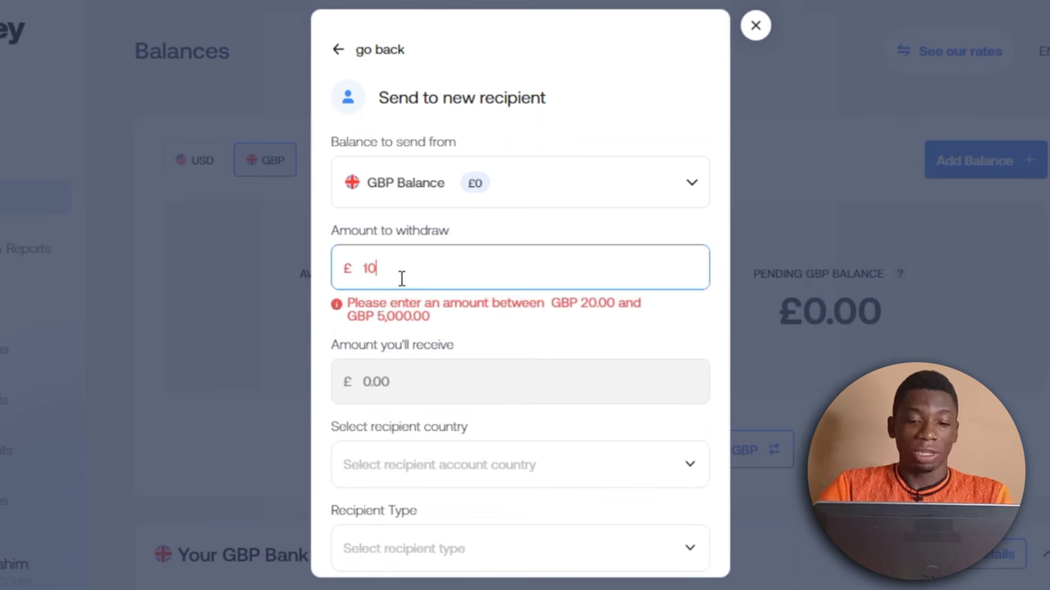
pyautogui.press('BackSpace')
pyautogui.press('BackSpace')
pyautogui.write('20')
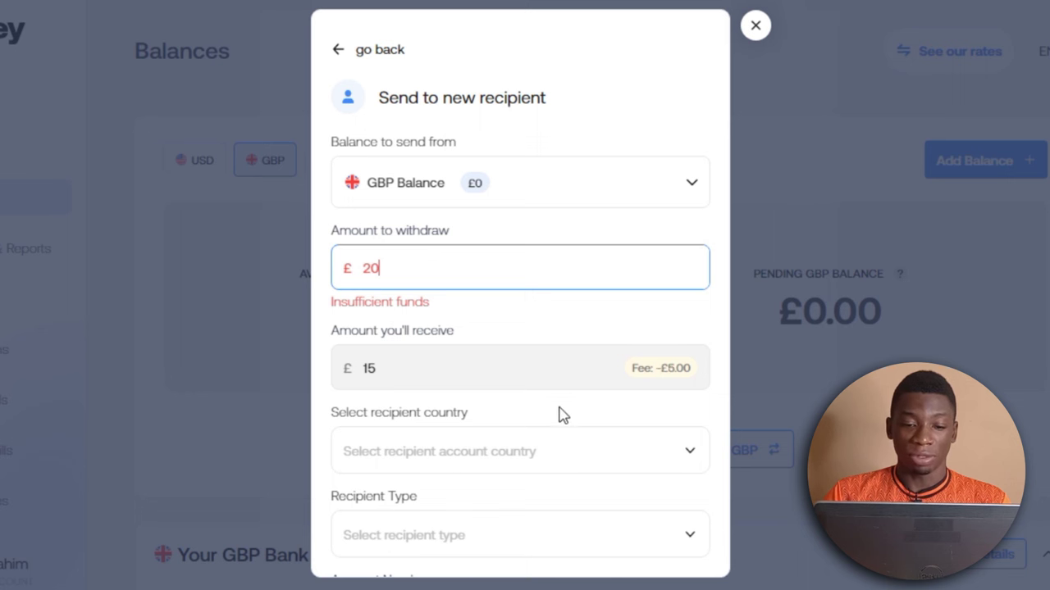
# Step: Set the recipient country to United Kingdom and the recipient type to Individual
pyautogui.scroll(-2, 558, 415)
pyautogui.click(689, 264)
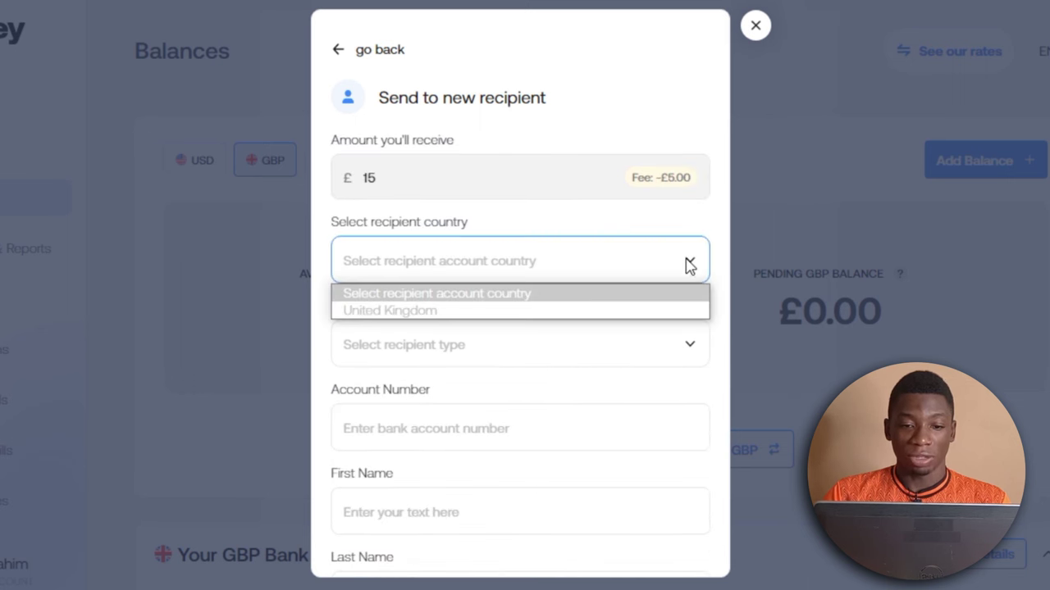
pyautogui.click(438, 312)
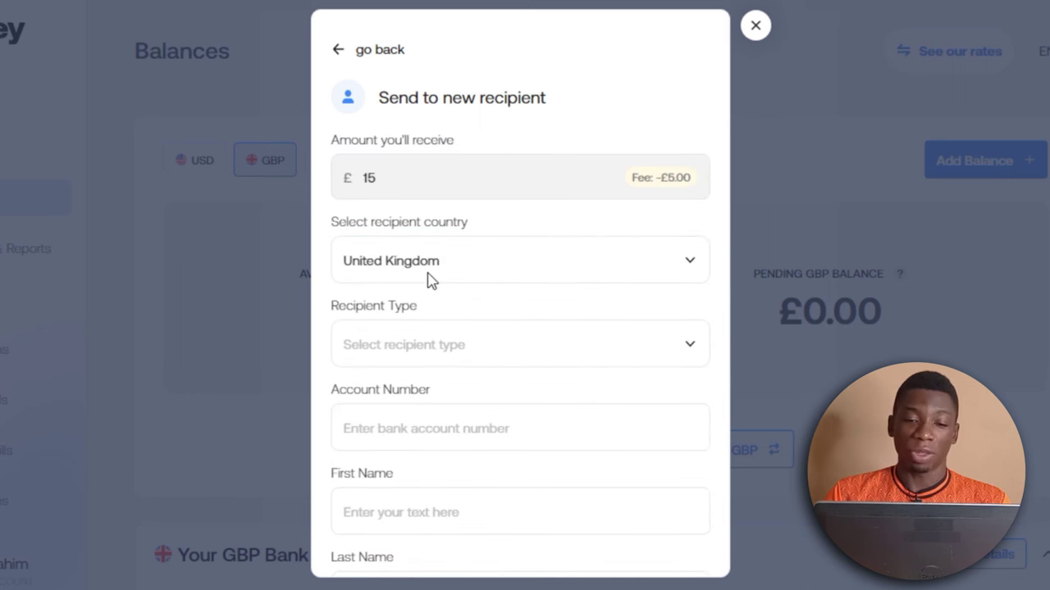
pyautogui.click(502, 348)
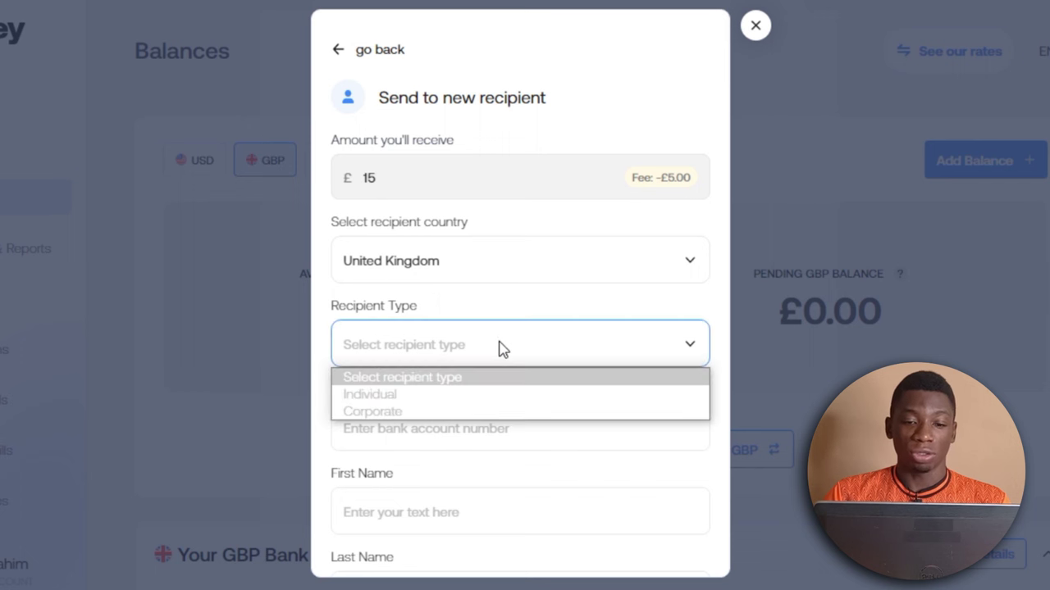
pyautogui.click(375, 395)
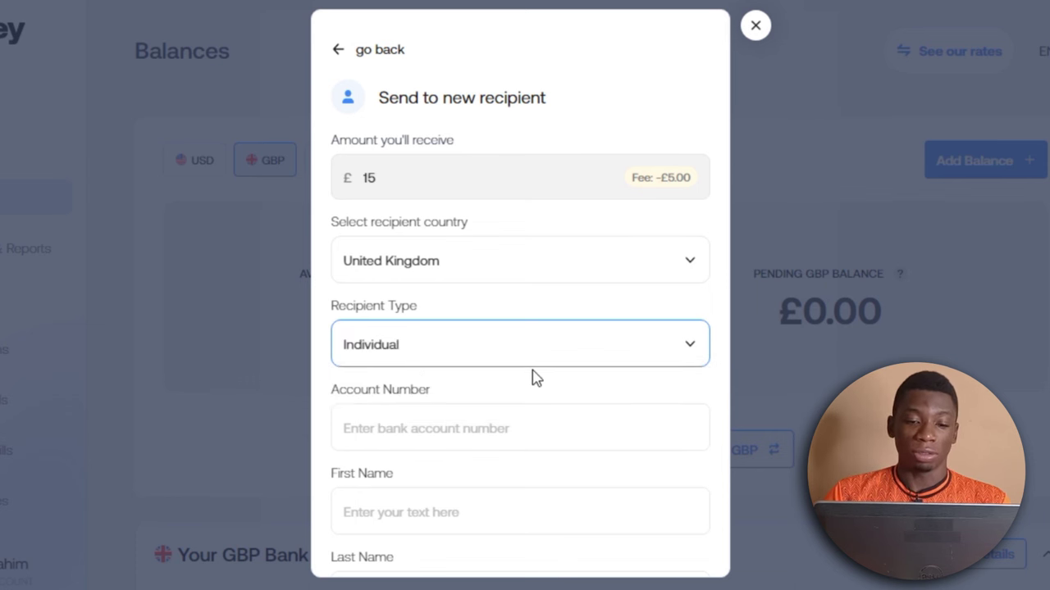
# Step: Review the remaining recipient fields, from account number to description and confirmation options, and close the GBP transfer form
pyautogui.scroll(-1, 556, 386)
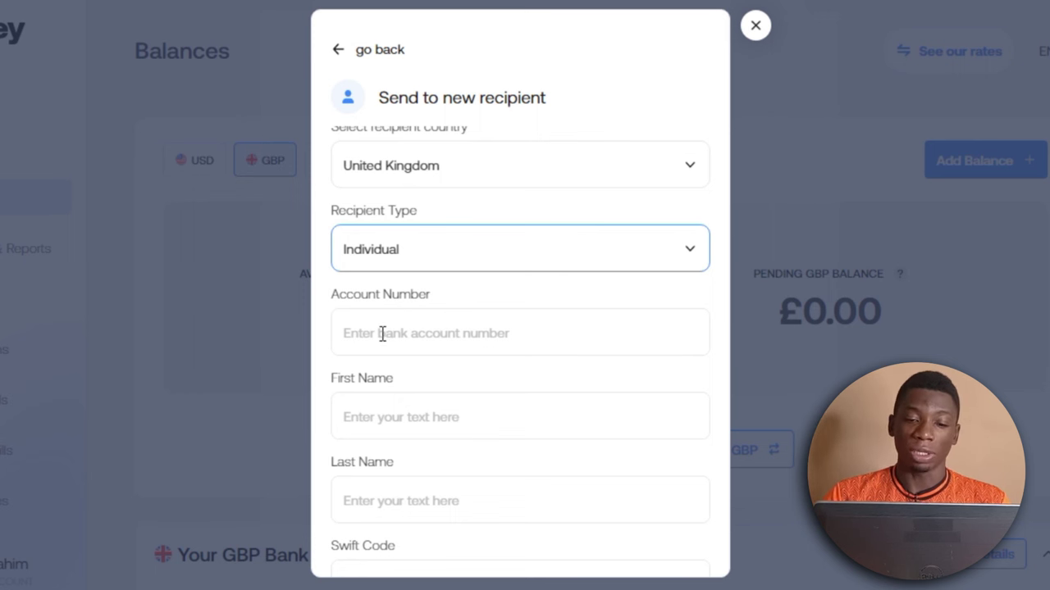
pyautogui.click(382, 334)
pyautogui.scroll(-3, 412, 405)
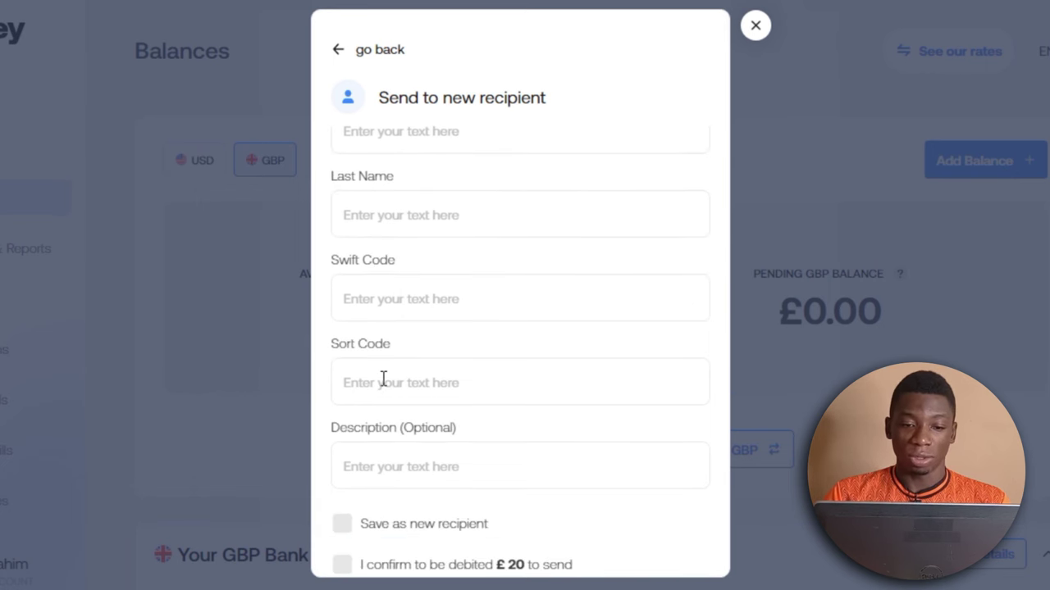
pyautogui.scroll(-1, 403, 478)
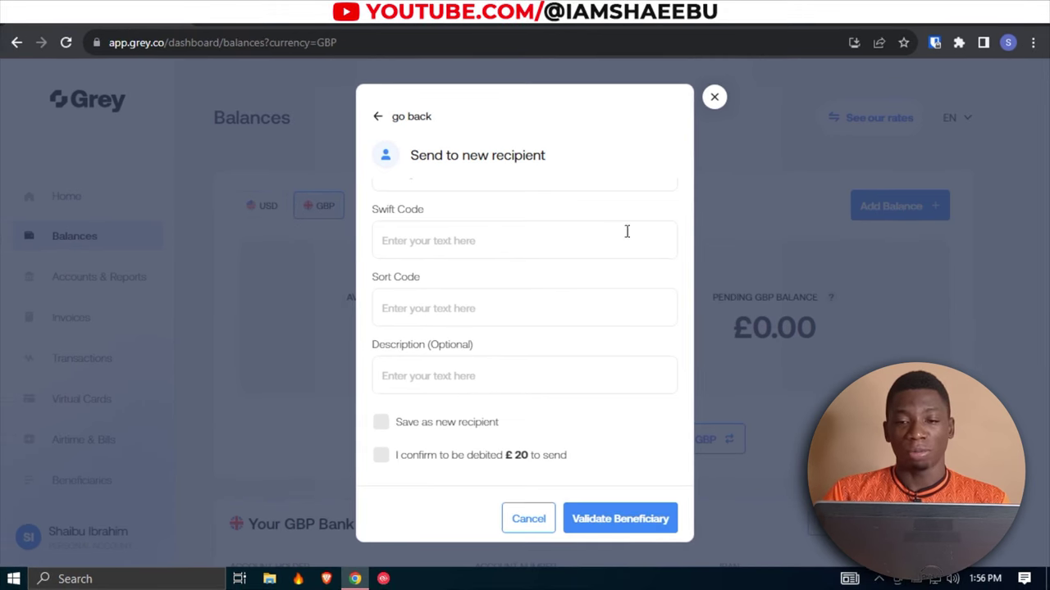
pyautogui.click(699, 238)
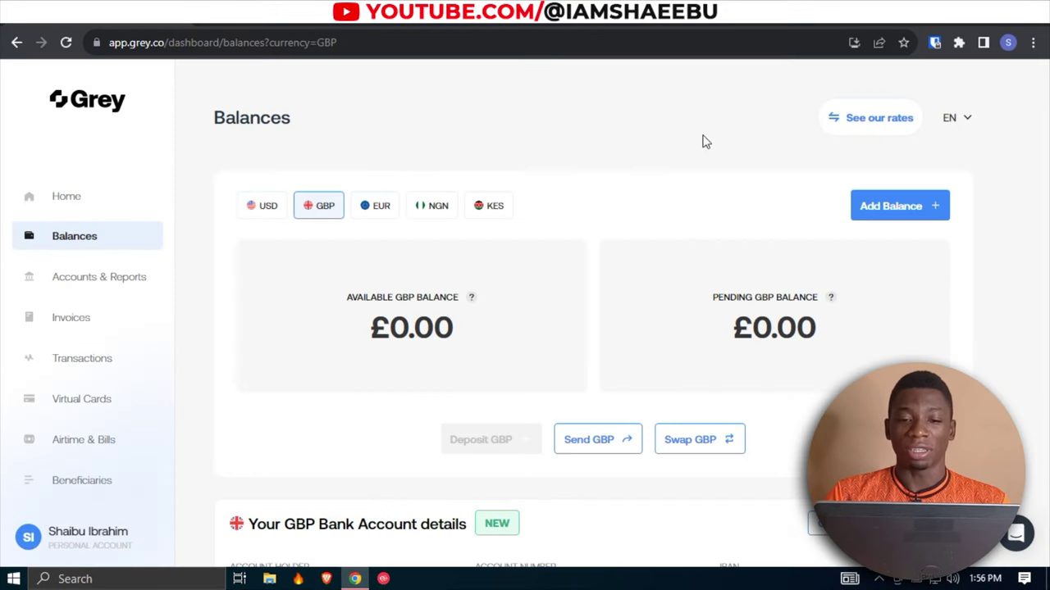
# Step: Switch to the EUR balance and start sending EUR to a new recipient
pyautogui.click(383, 213)
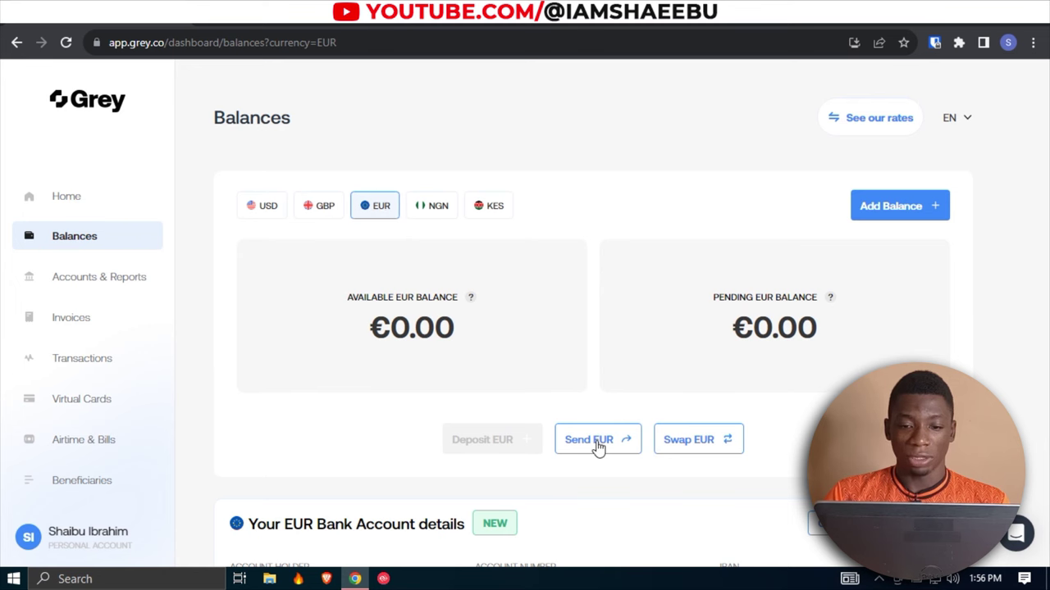
pyautogui.click(598, 443)
pyautogui.click(503, 408)
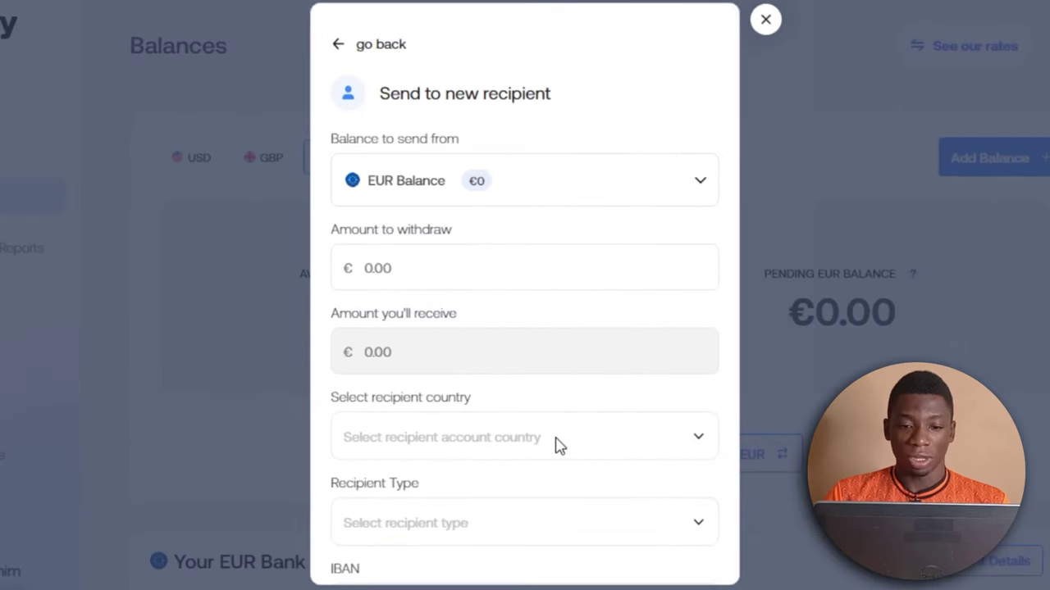
# Step: Examine the recipient country options and required fields for the EUR transfer, and close the form
pyautogui.click(556, 446)
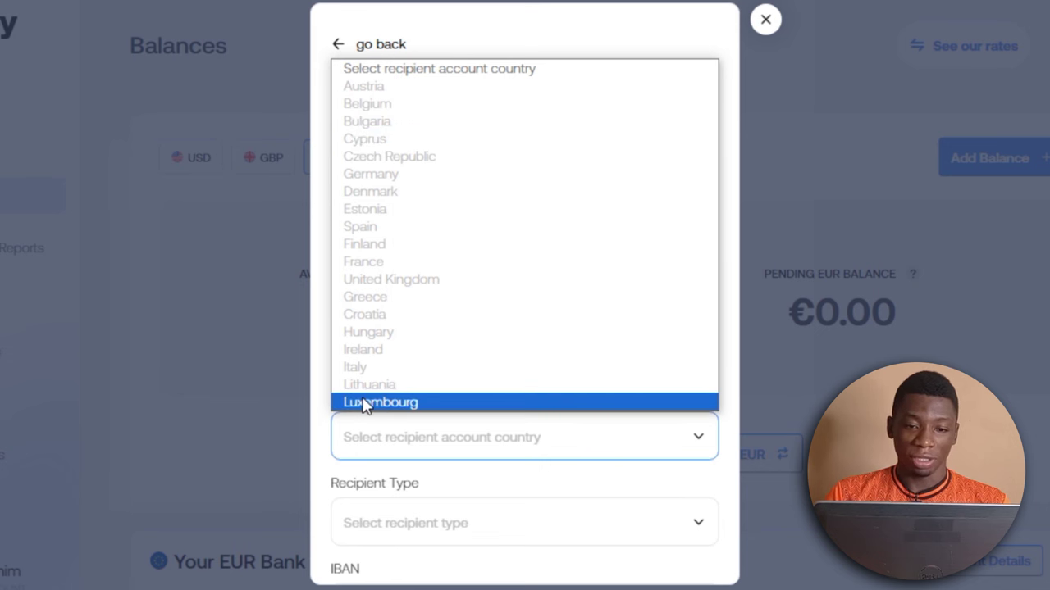
pyautogui.click(324, 443)
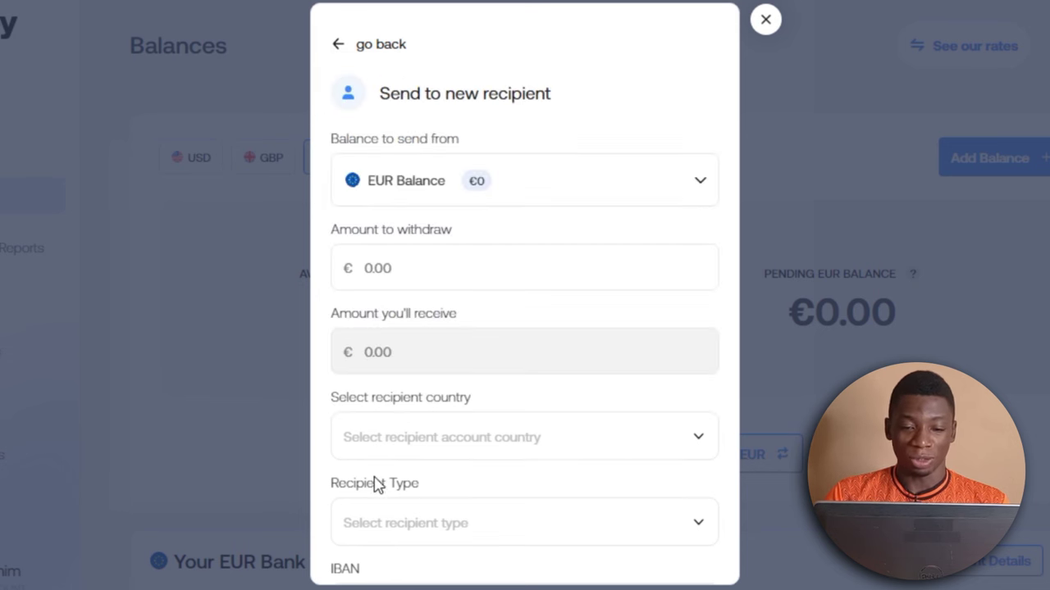
pyautogui.scroll(-3, 431, 482)
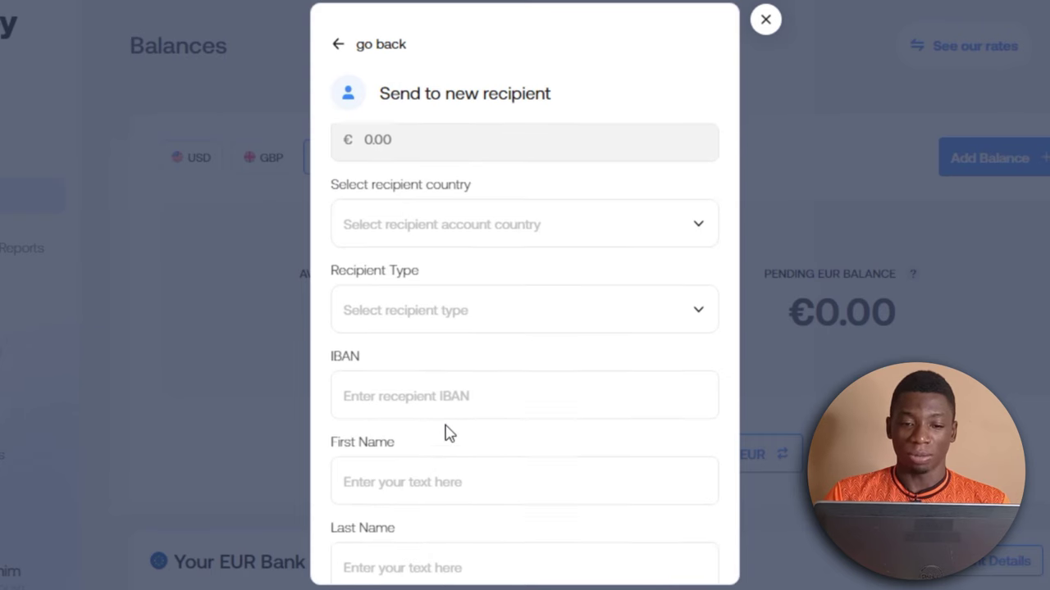
pyautogui.scroll(3, 445, 431)
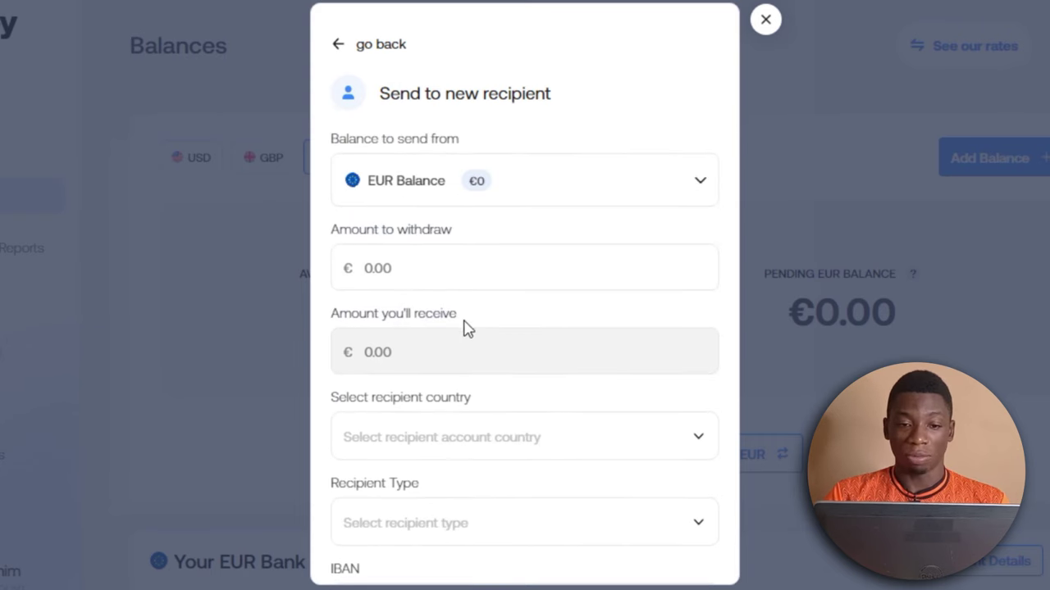
pyautogui.click(766, 22)
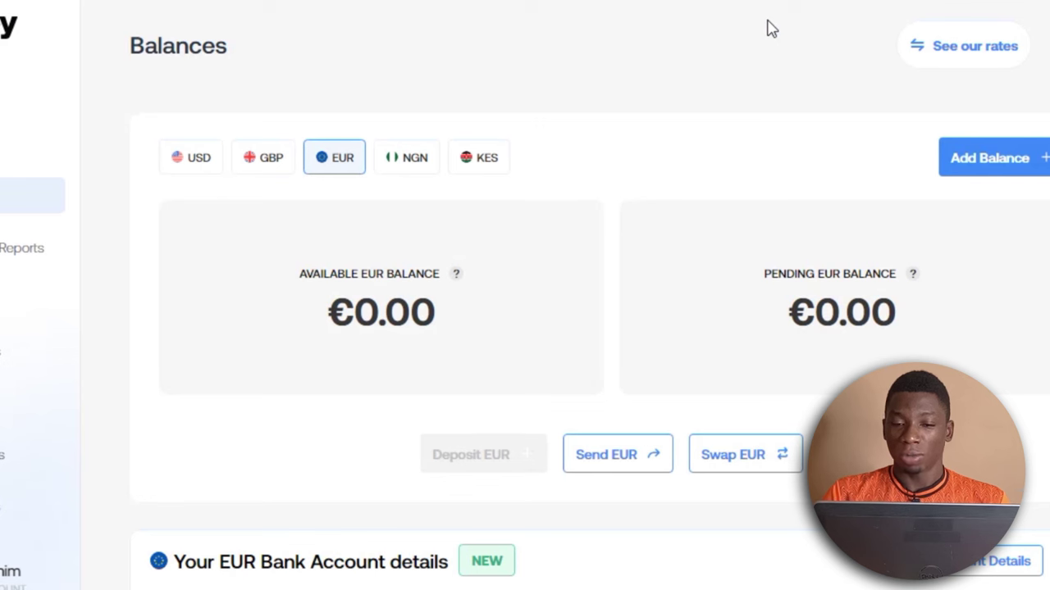
# Step: Start a swap from the NGN balance to the GBP balance with 20,000 naira as the amount to swap
pyautogui.click(410, 164)
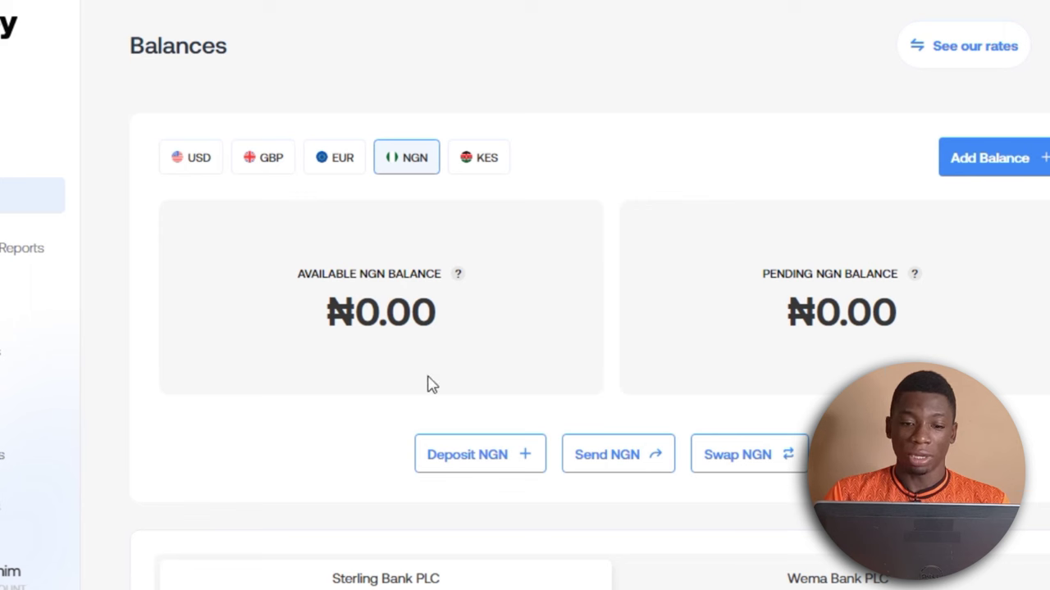
pyautogui.click(748, 463)
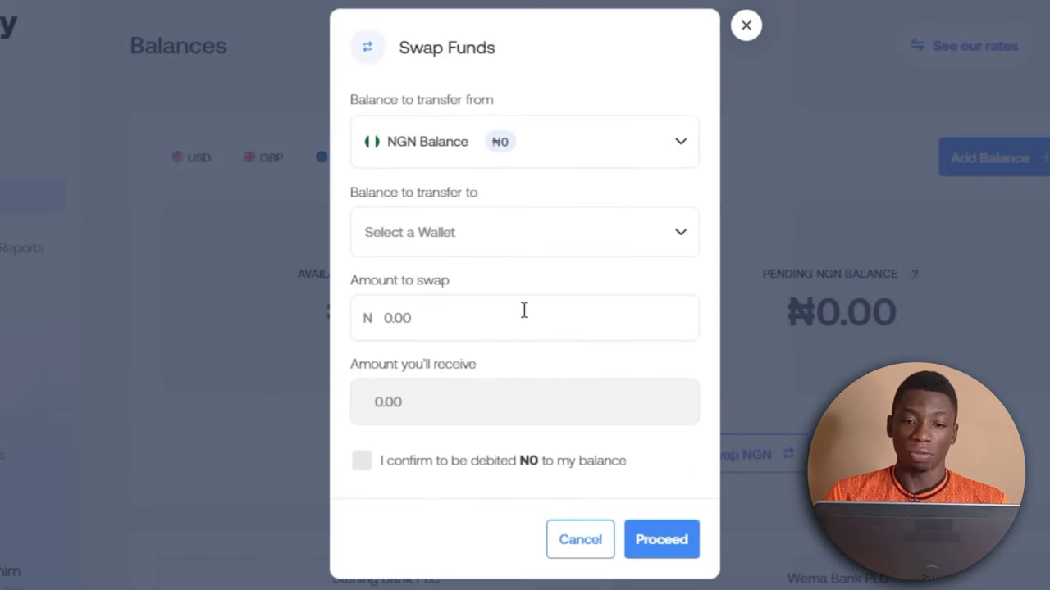
pyautogui.click(677, 236)
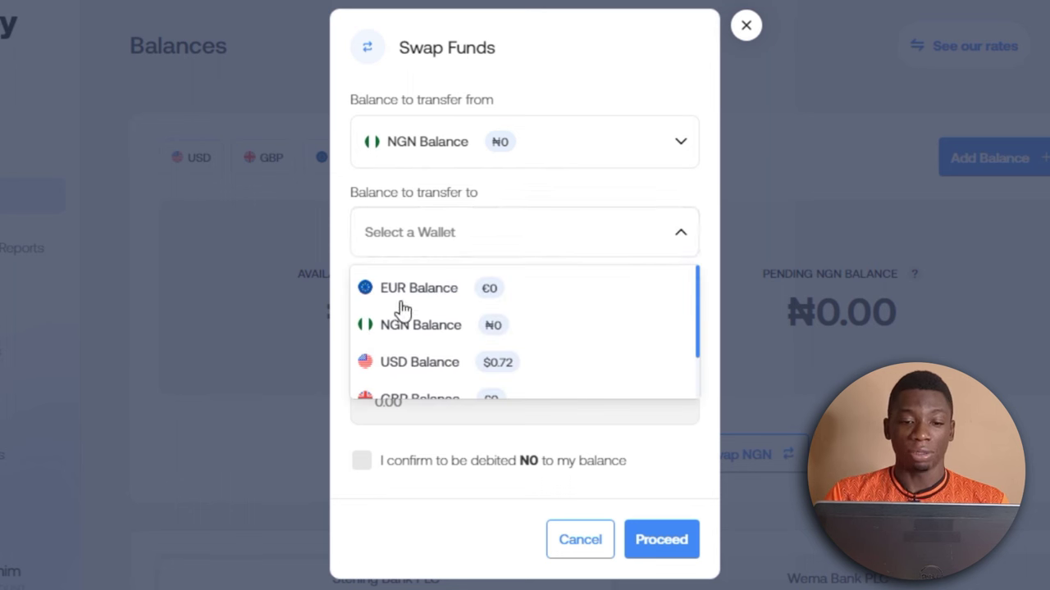
pyautogui.scroll(-1, 410, 328)
pyautogui.click(418, 341)
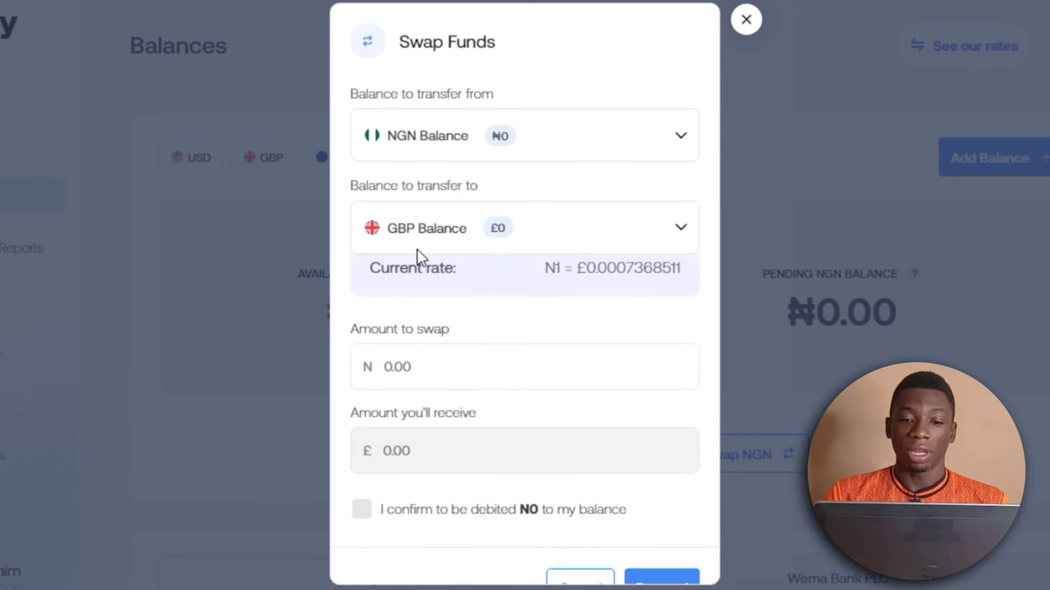
pyautogui.click(466, 375)
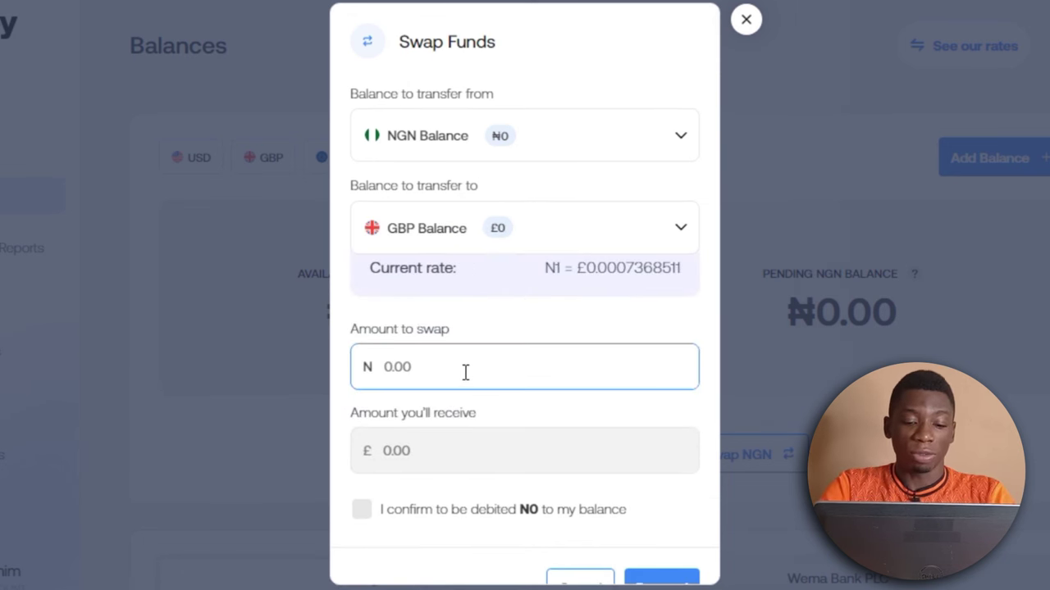
pyautogui.write('200000')
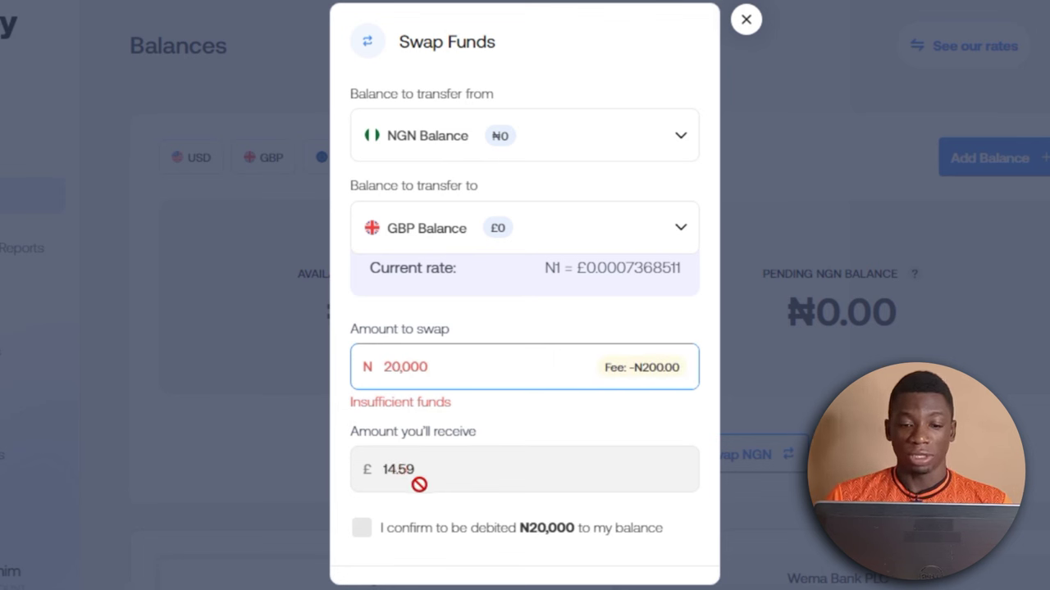
# Step: Change the destination of the naira swap to the EUR balance
pyautogui.click(681, 228)
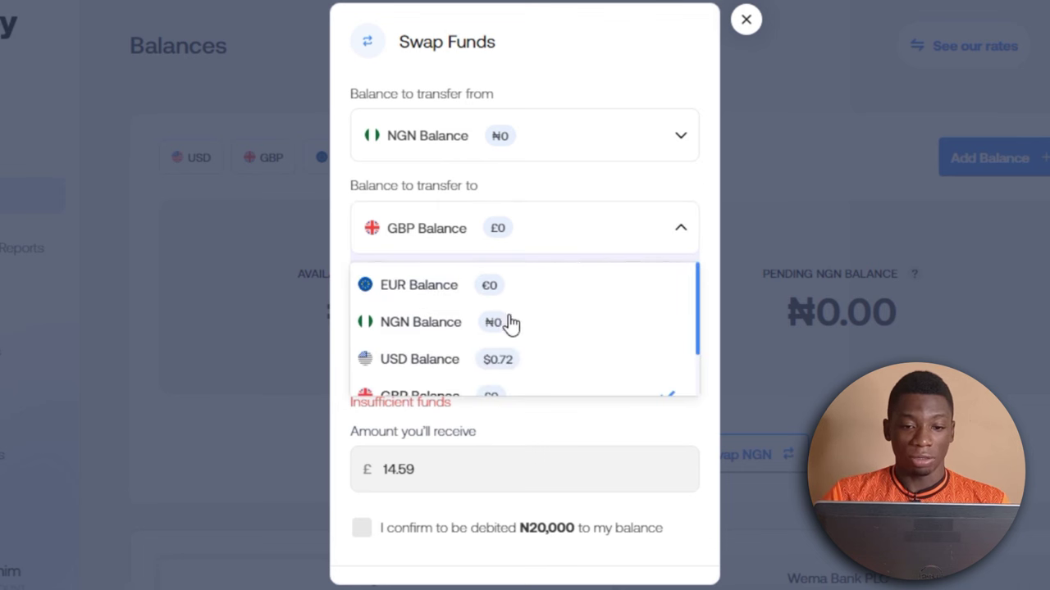
pyautogui.click(422, 289)
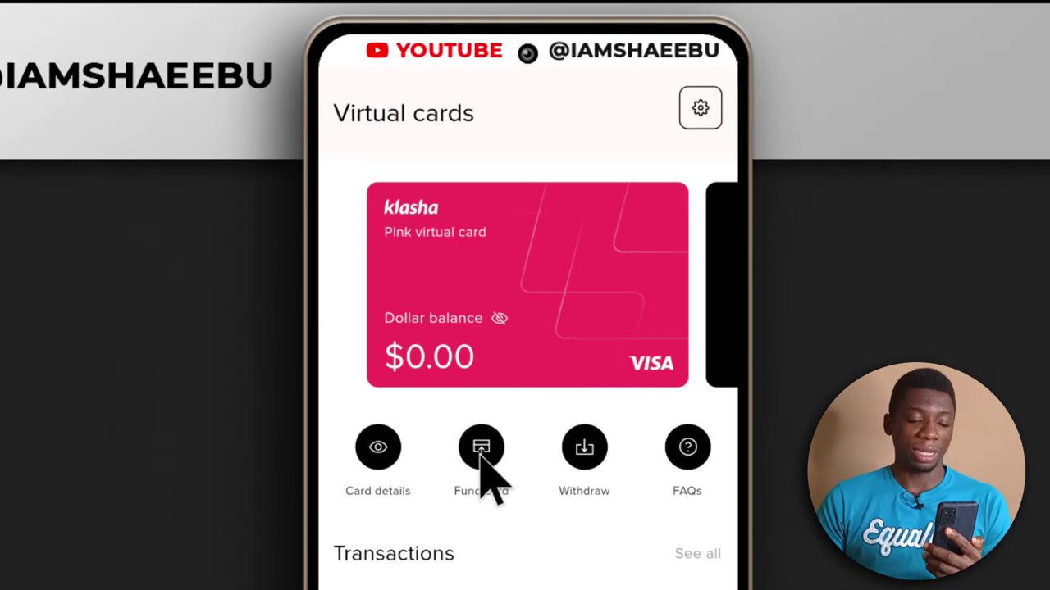
# Step: Switch to the Klasha app and start funding the pink virtual card with $5, continuing to the transaction confirmation
pyautogui.click(481, 457)
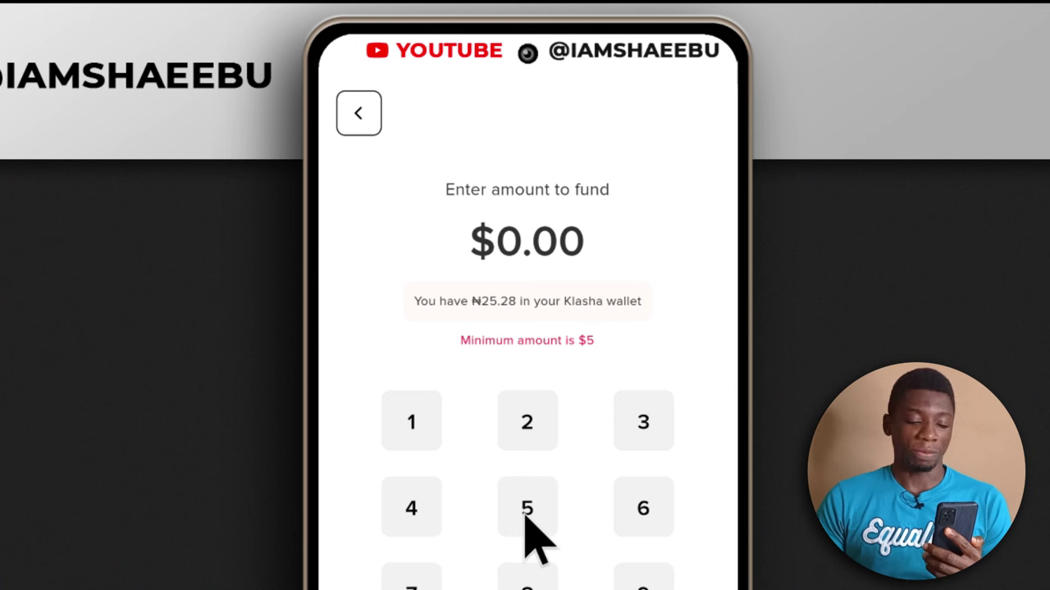
pyautogui.click(525, 515)
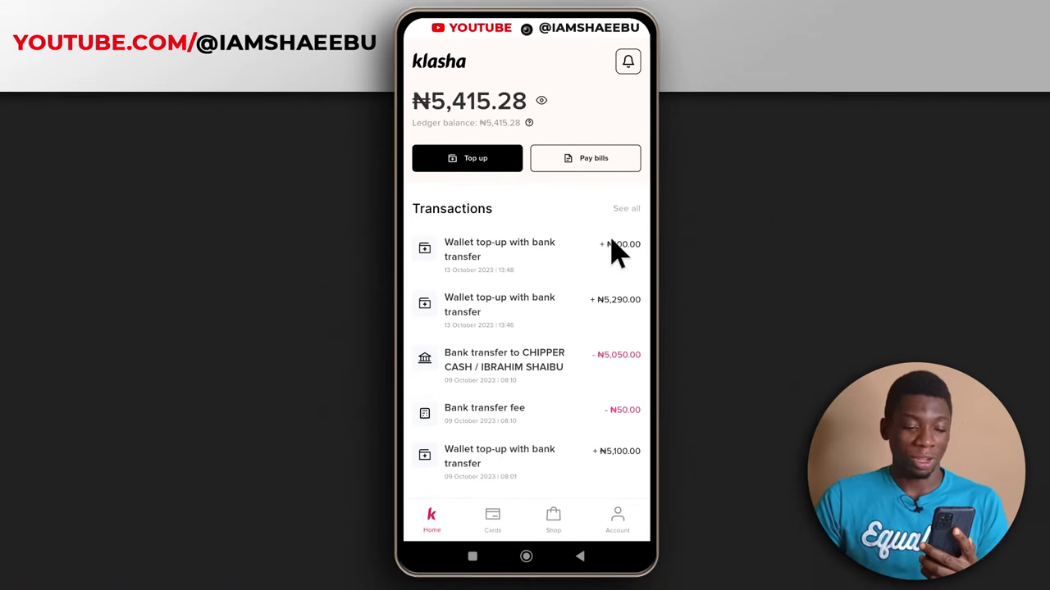
pyautogui.click(492, 517)
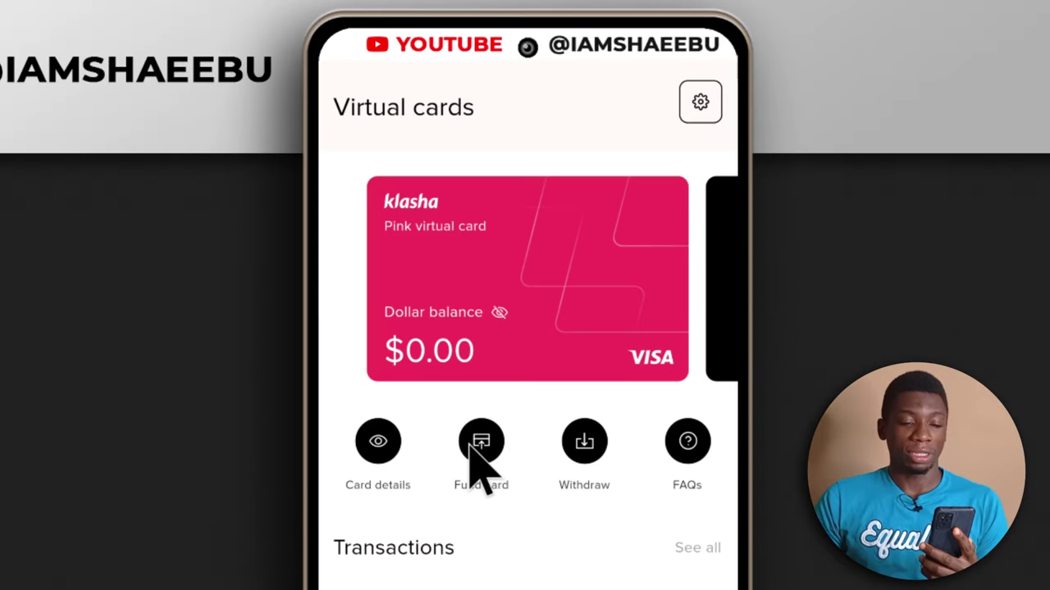
pyautogui.click(482, 447)
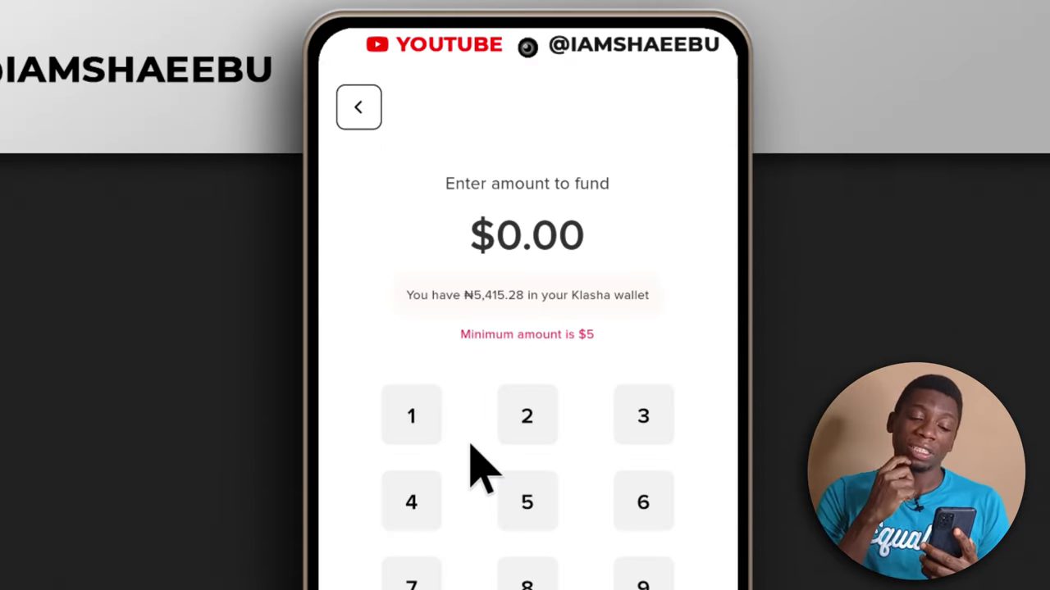
pyautogui.click(538, 497)
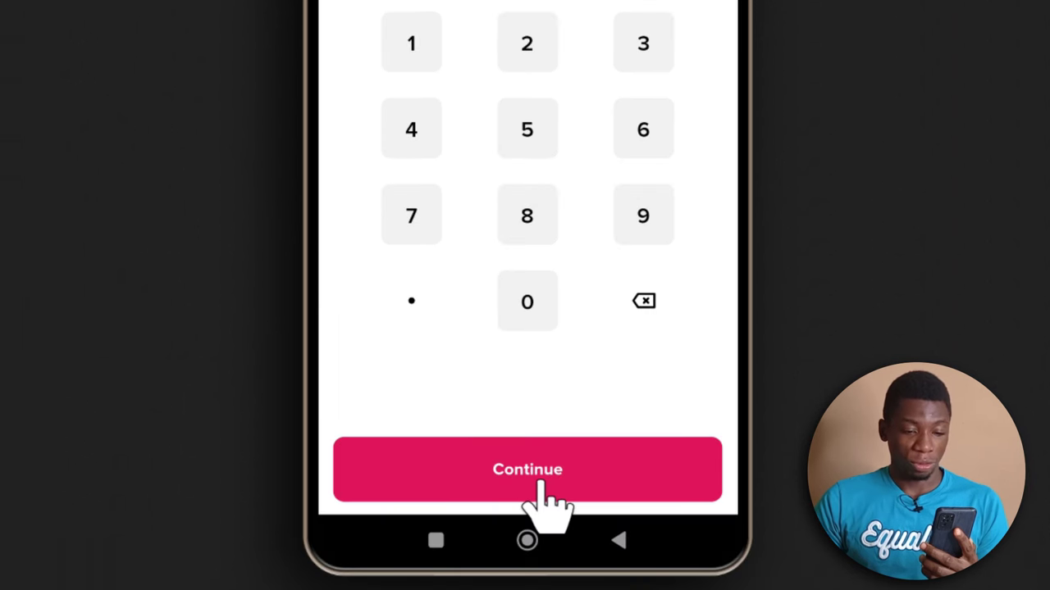
pyautogui.click(529, 474)
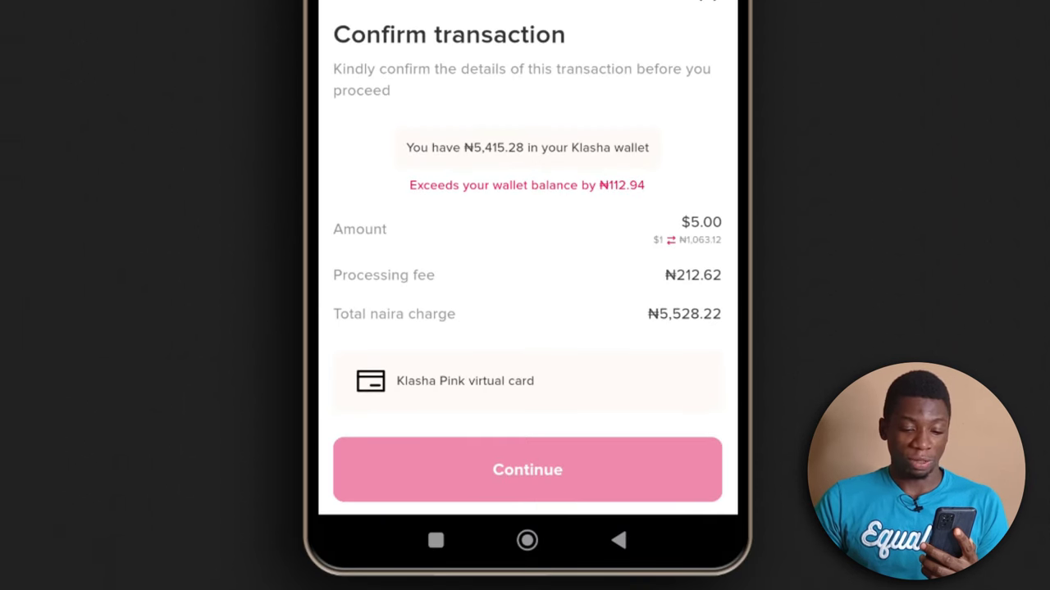
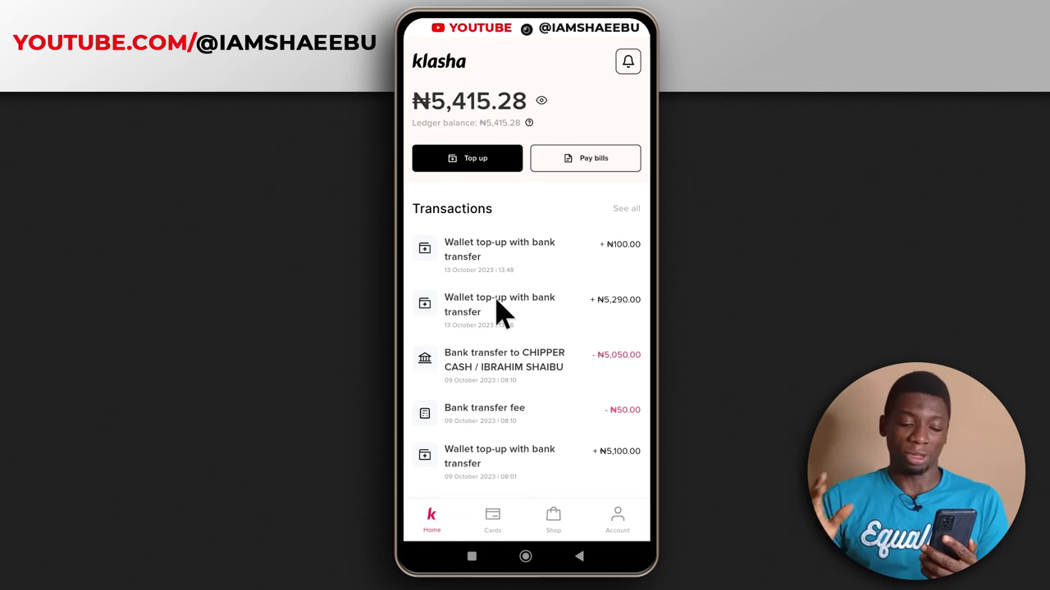
# Step: Return to the virtual cards and try again to fund the pink card with $5 from the Klasha wallet
pyautogui.click(492, 520)
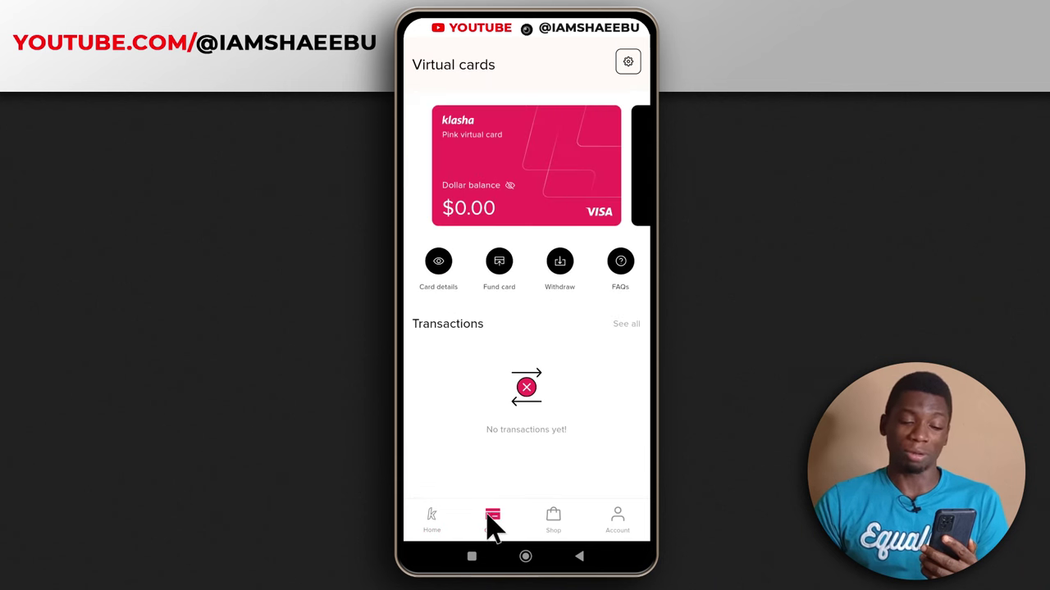
pyautogui.click(500, 264)
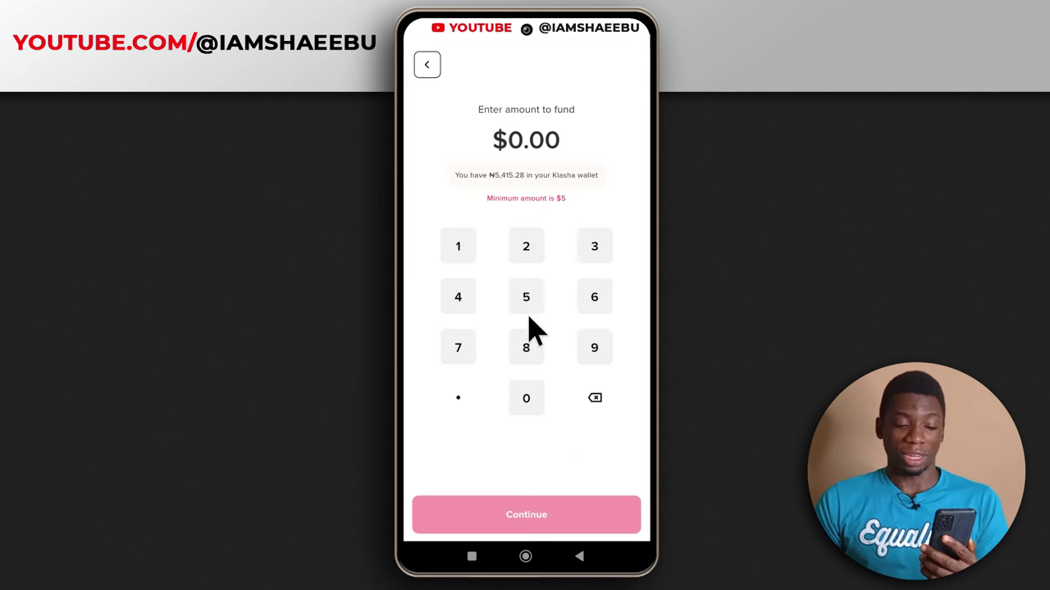
pyautogui.click(526, 319)
pyautogui.click(512, 525)
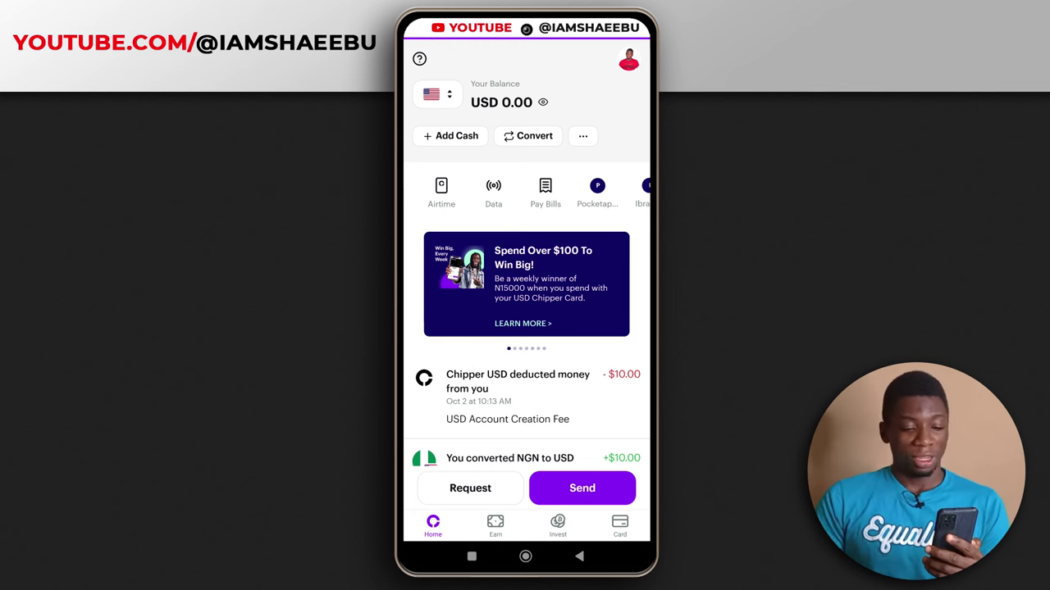
# Step: Switch to the Chipper Cash app and review the USD card's balance and its transaction history
pyautogui.click(626, 529)
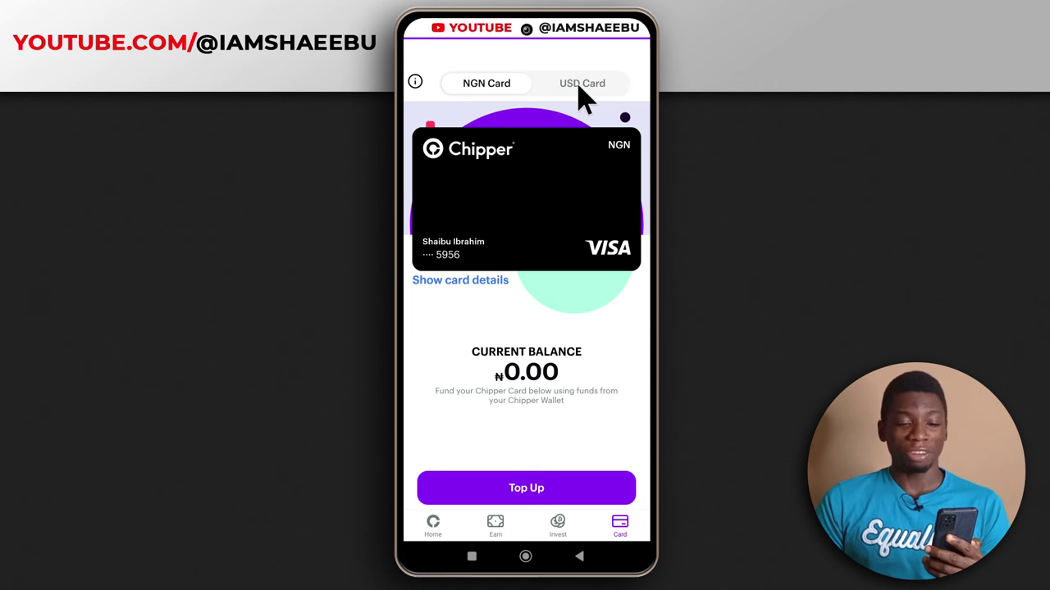
pyautogui.click(581, 85)
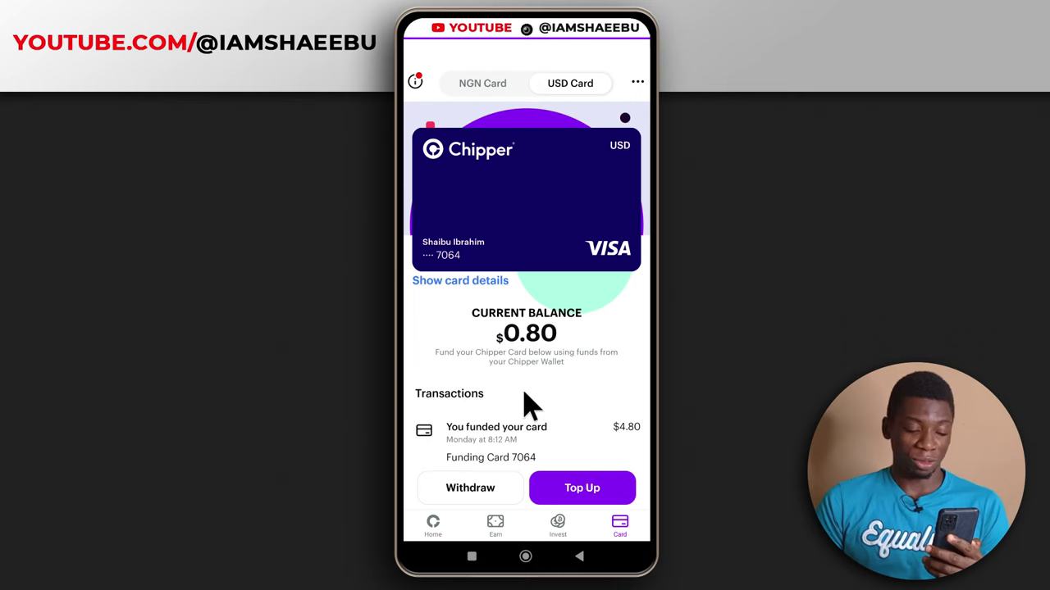
pyautogui.scroll(-3, 529, 403)
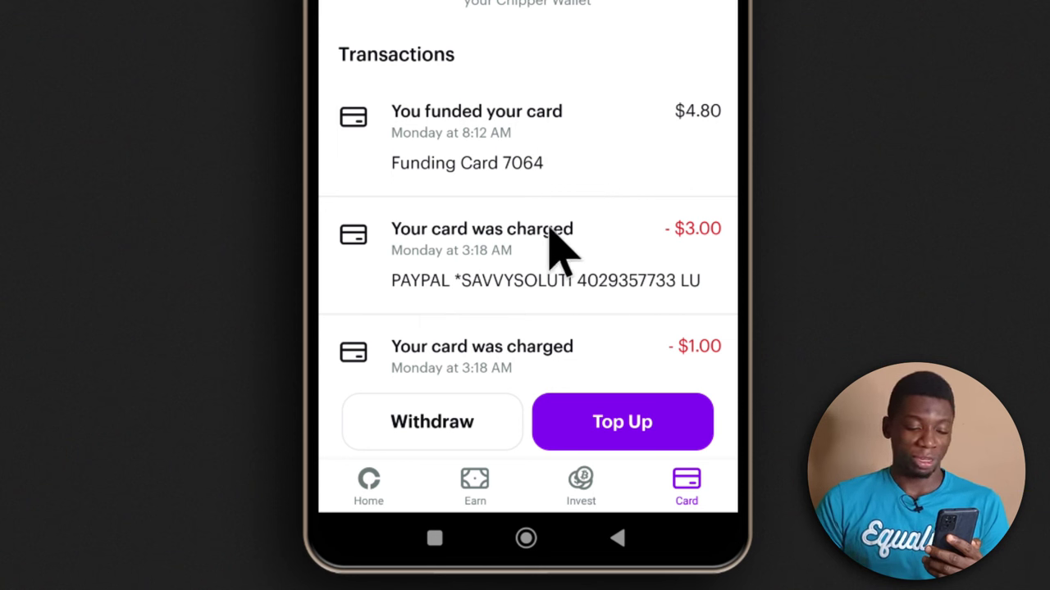
pyautogui.scroll(3, 566, 275)
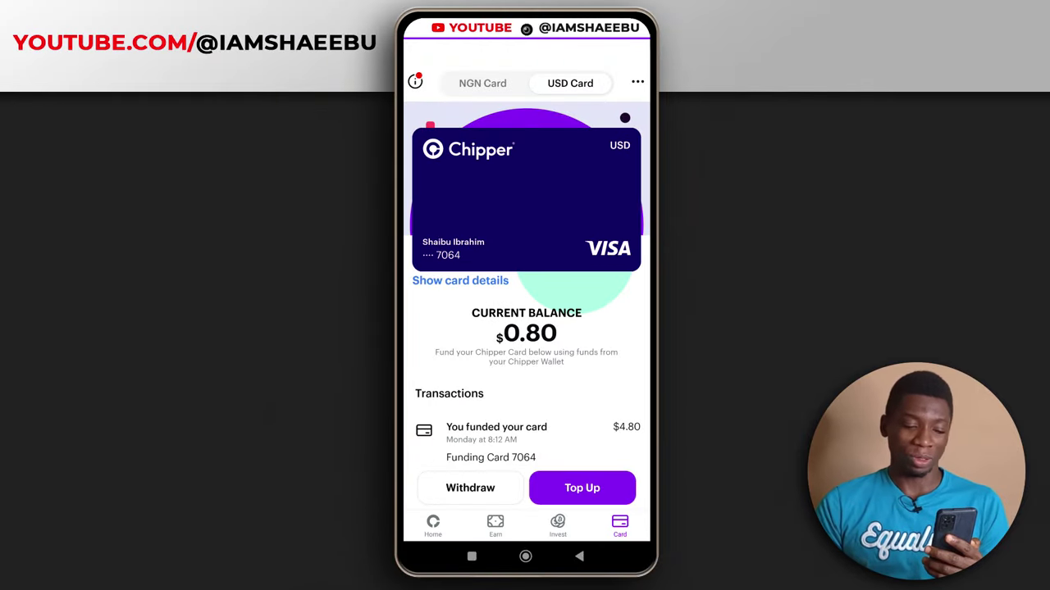
# Step: Review the USD bank account details offered for adding cash to the USD wallet, and close them
pyautogui.click(435, 525)
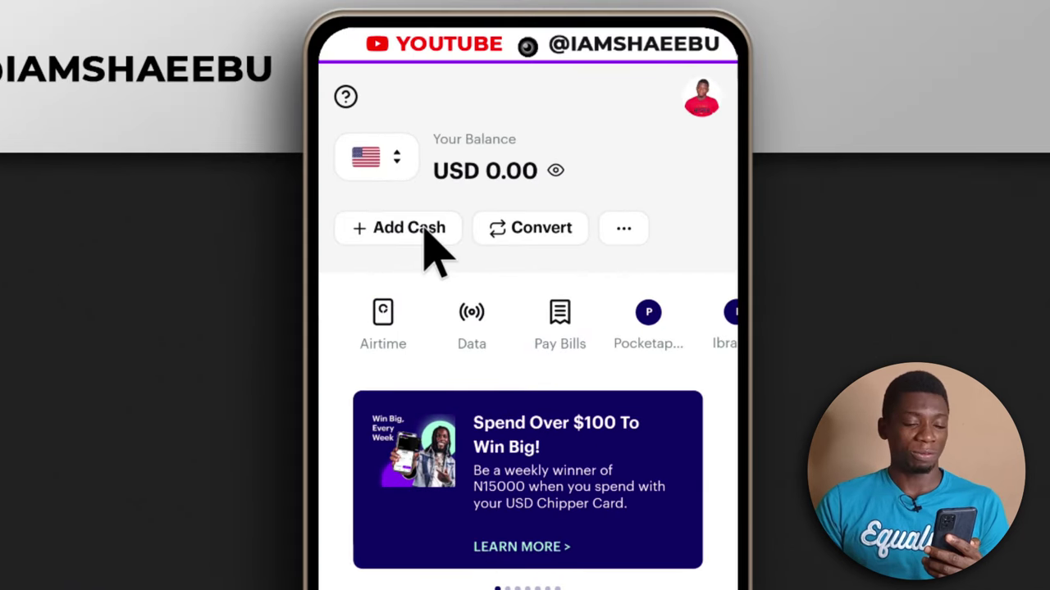
pyautogui.click(424, 230)
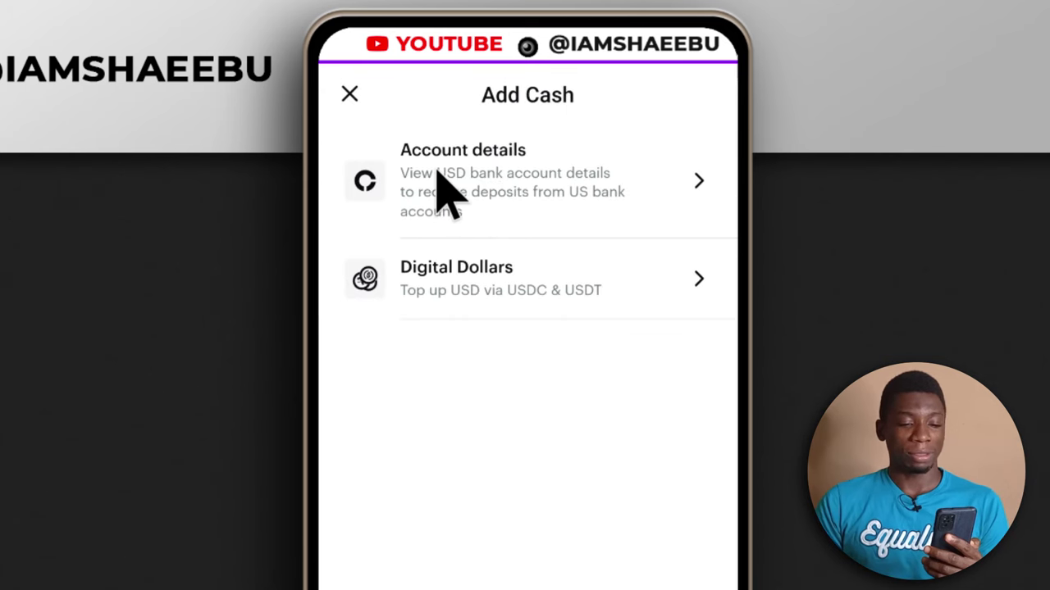
pyautogui.click(449, 195)
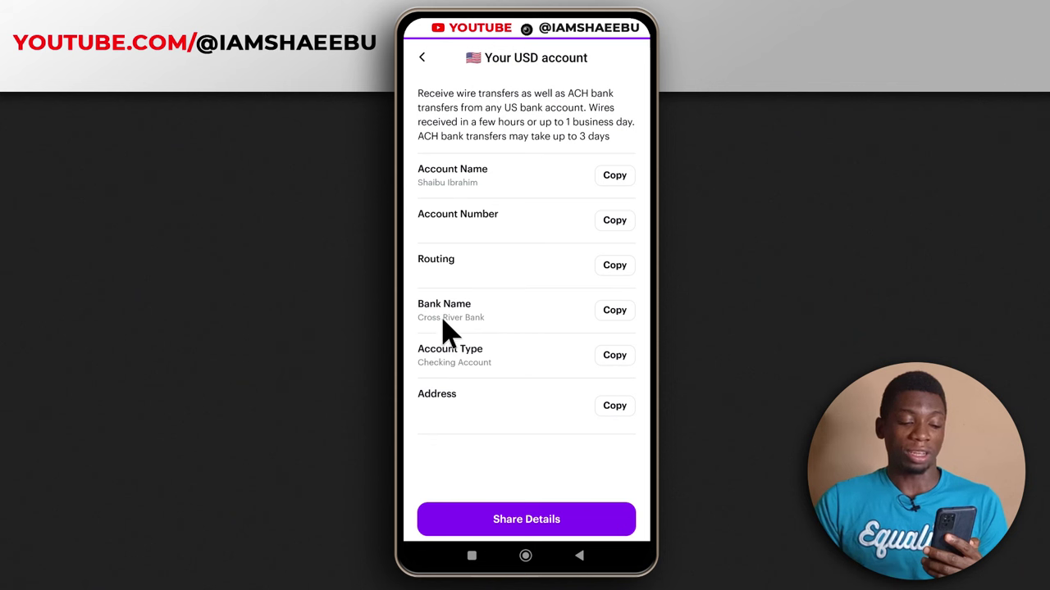
pyautogui.click(421, 57)
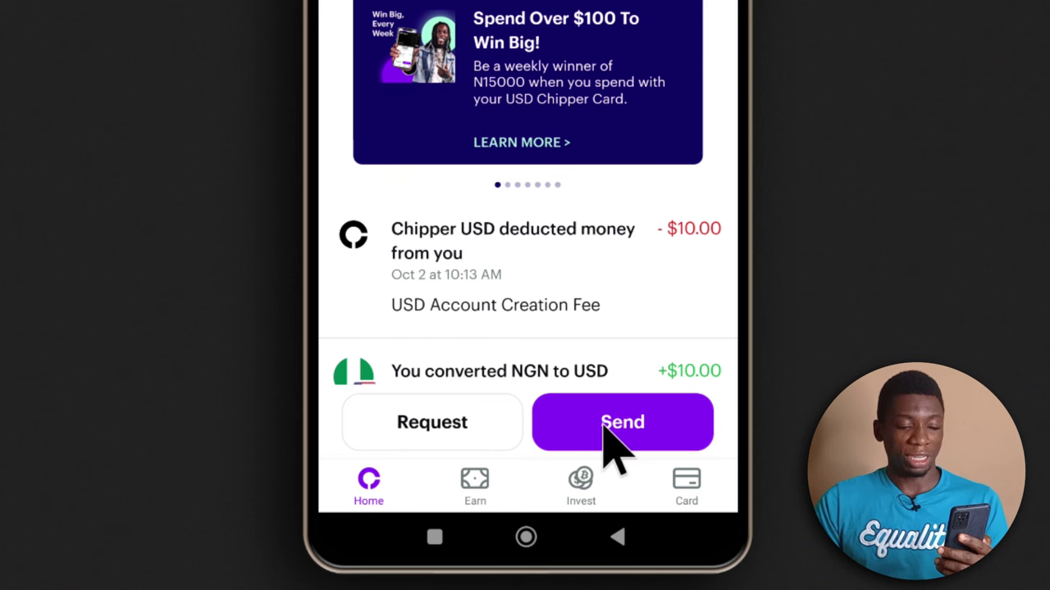
# Step: Start sending money to a Chipper tag and search for the recipient by name
pyautogui.click(608, 435)
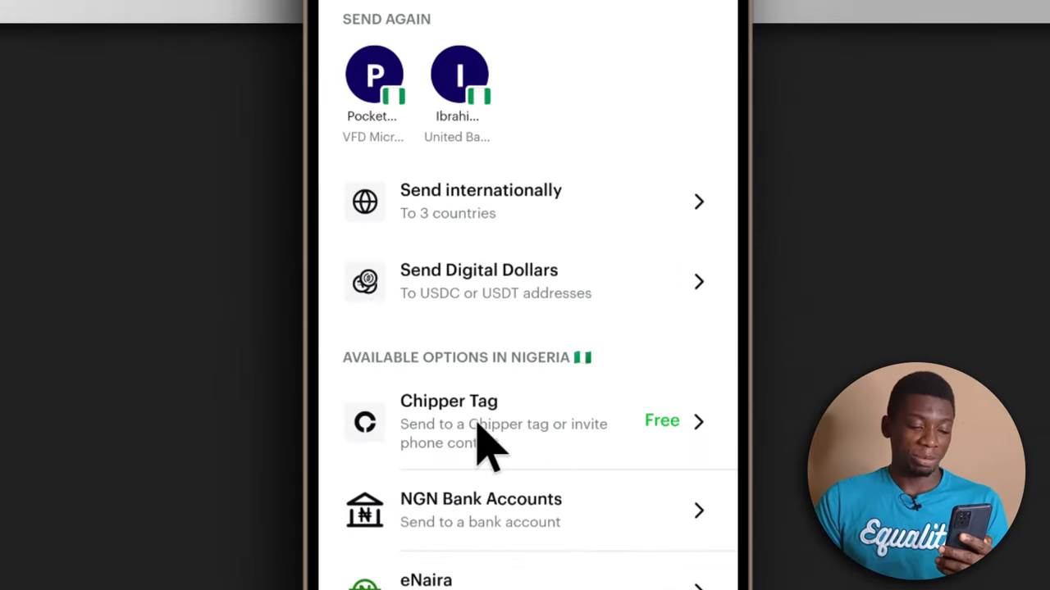
pyautogui.click(484, 435)
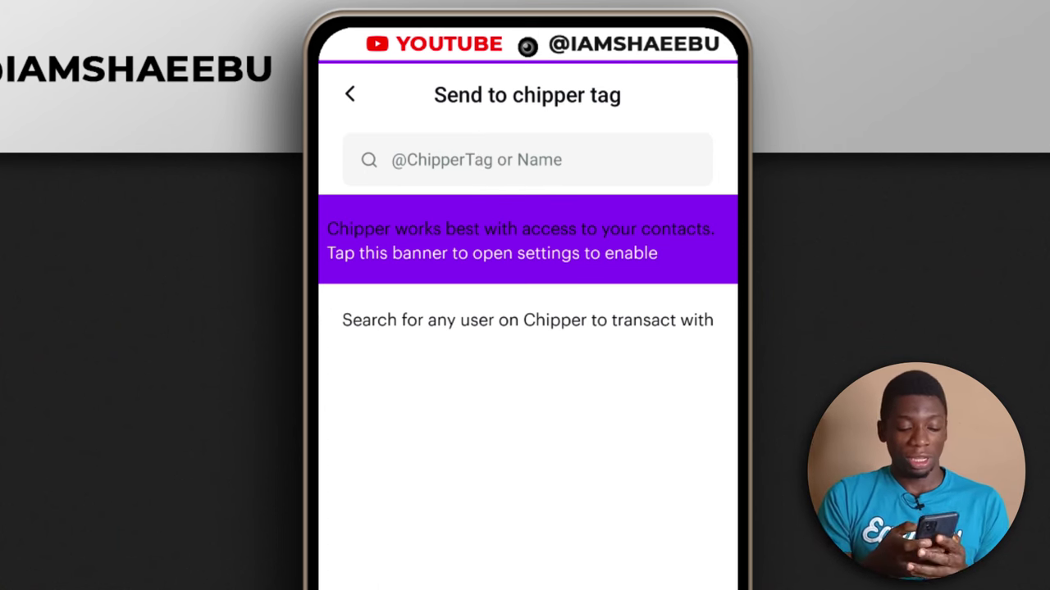
pyautogui.write('Shaee')
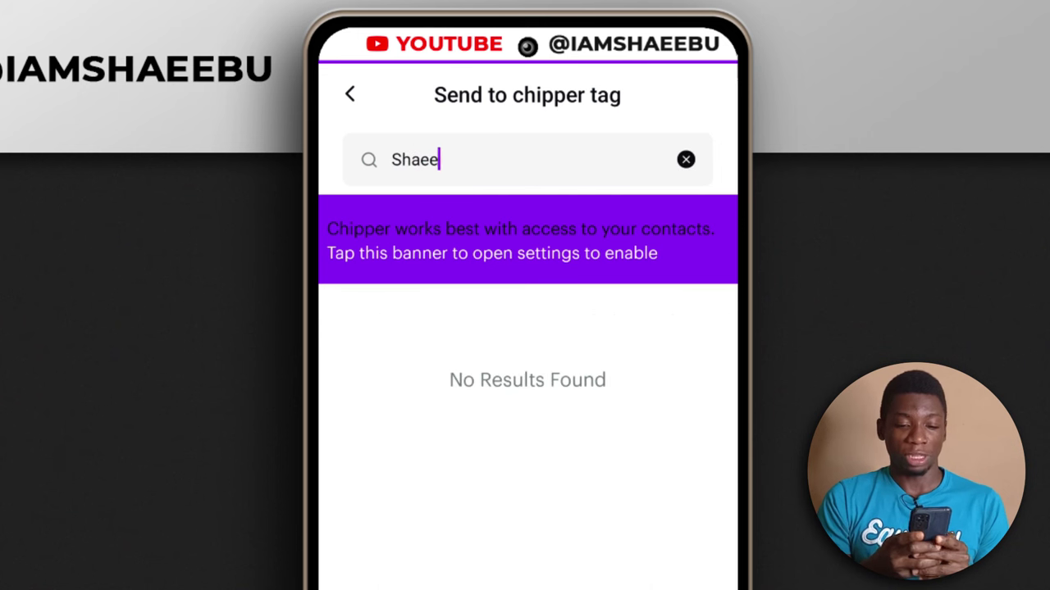